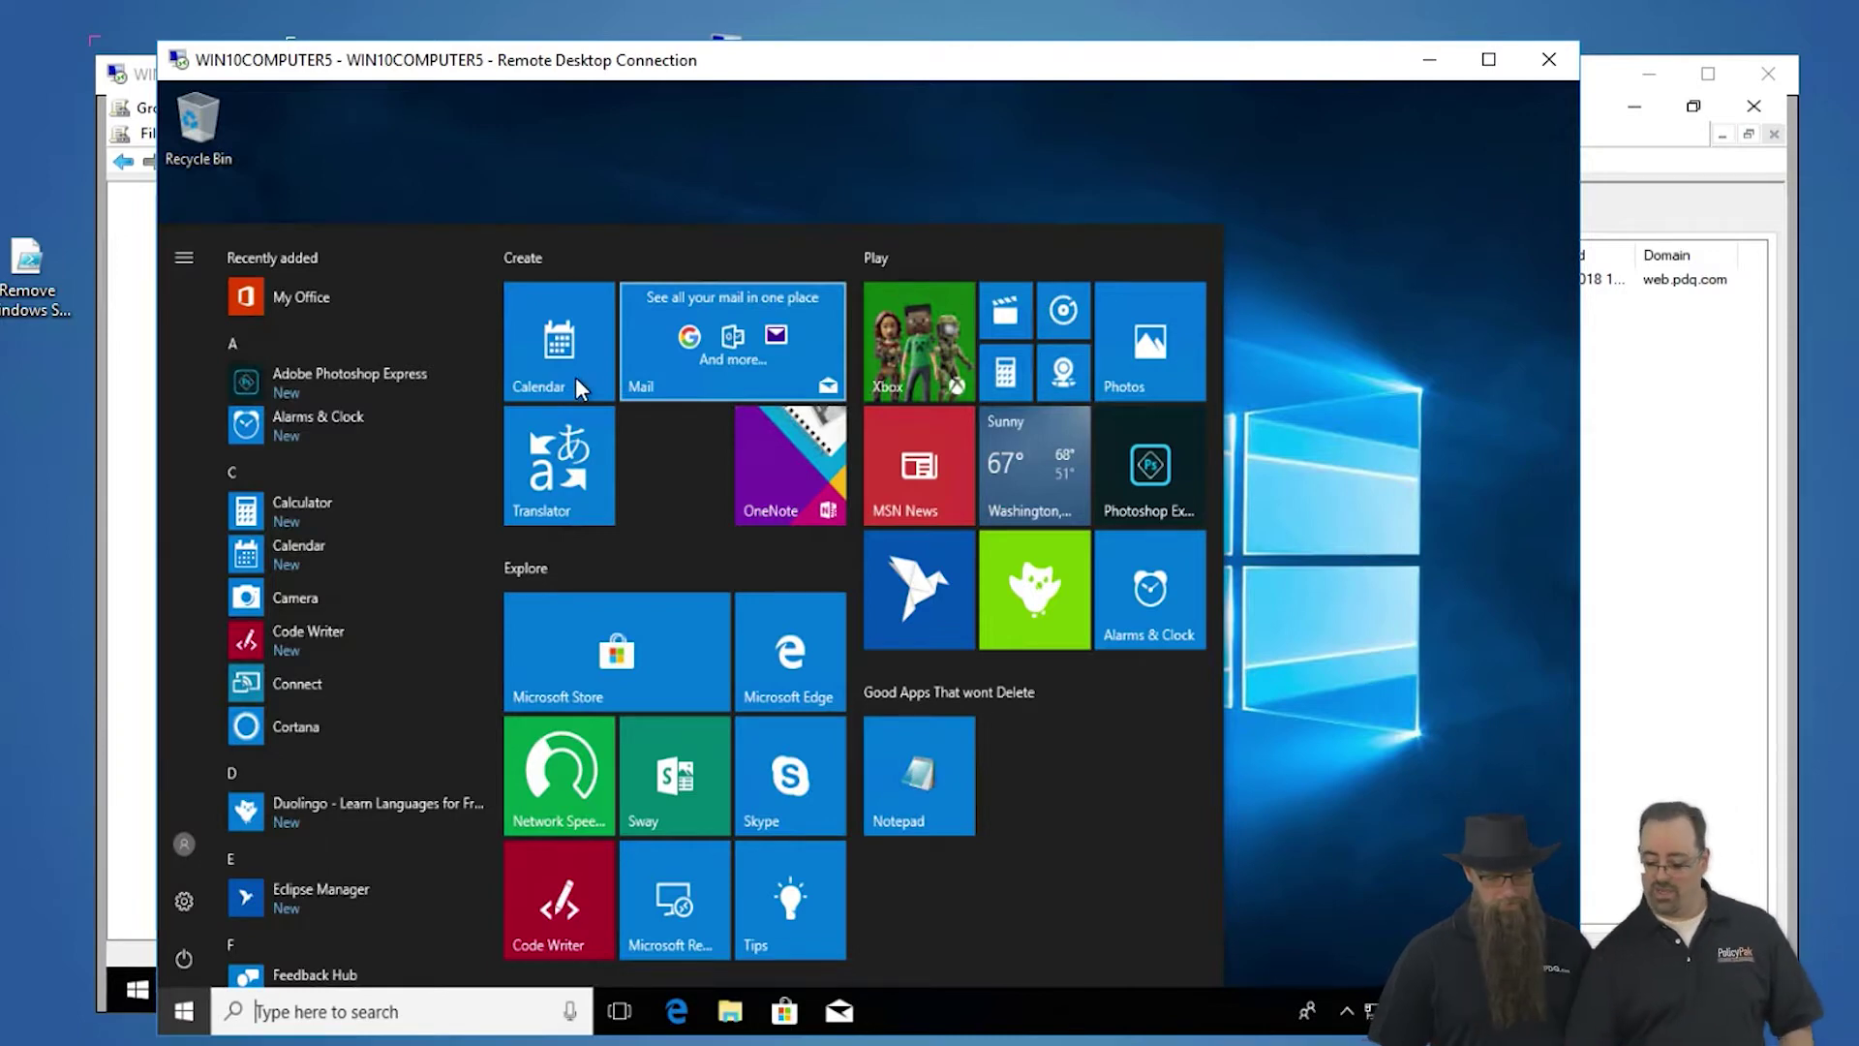
- Bring the Remove Windows Store Apps script to the front in Notepad and scroll to its top
left_click(1429, 60)
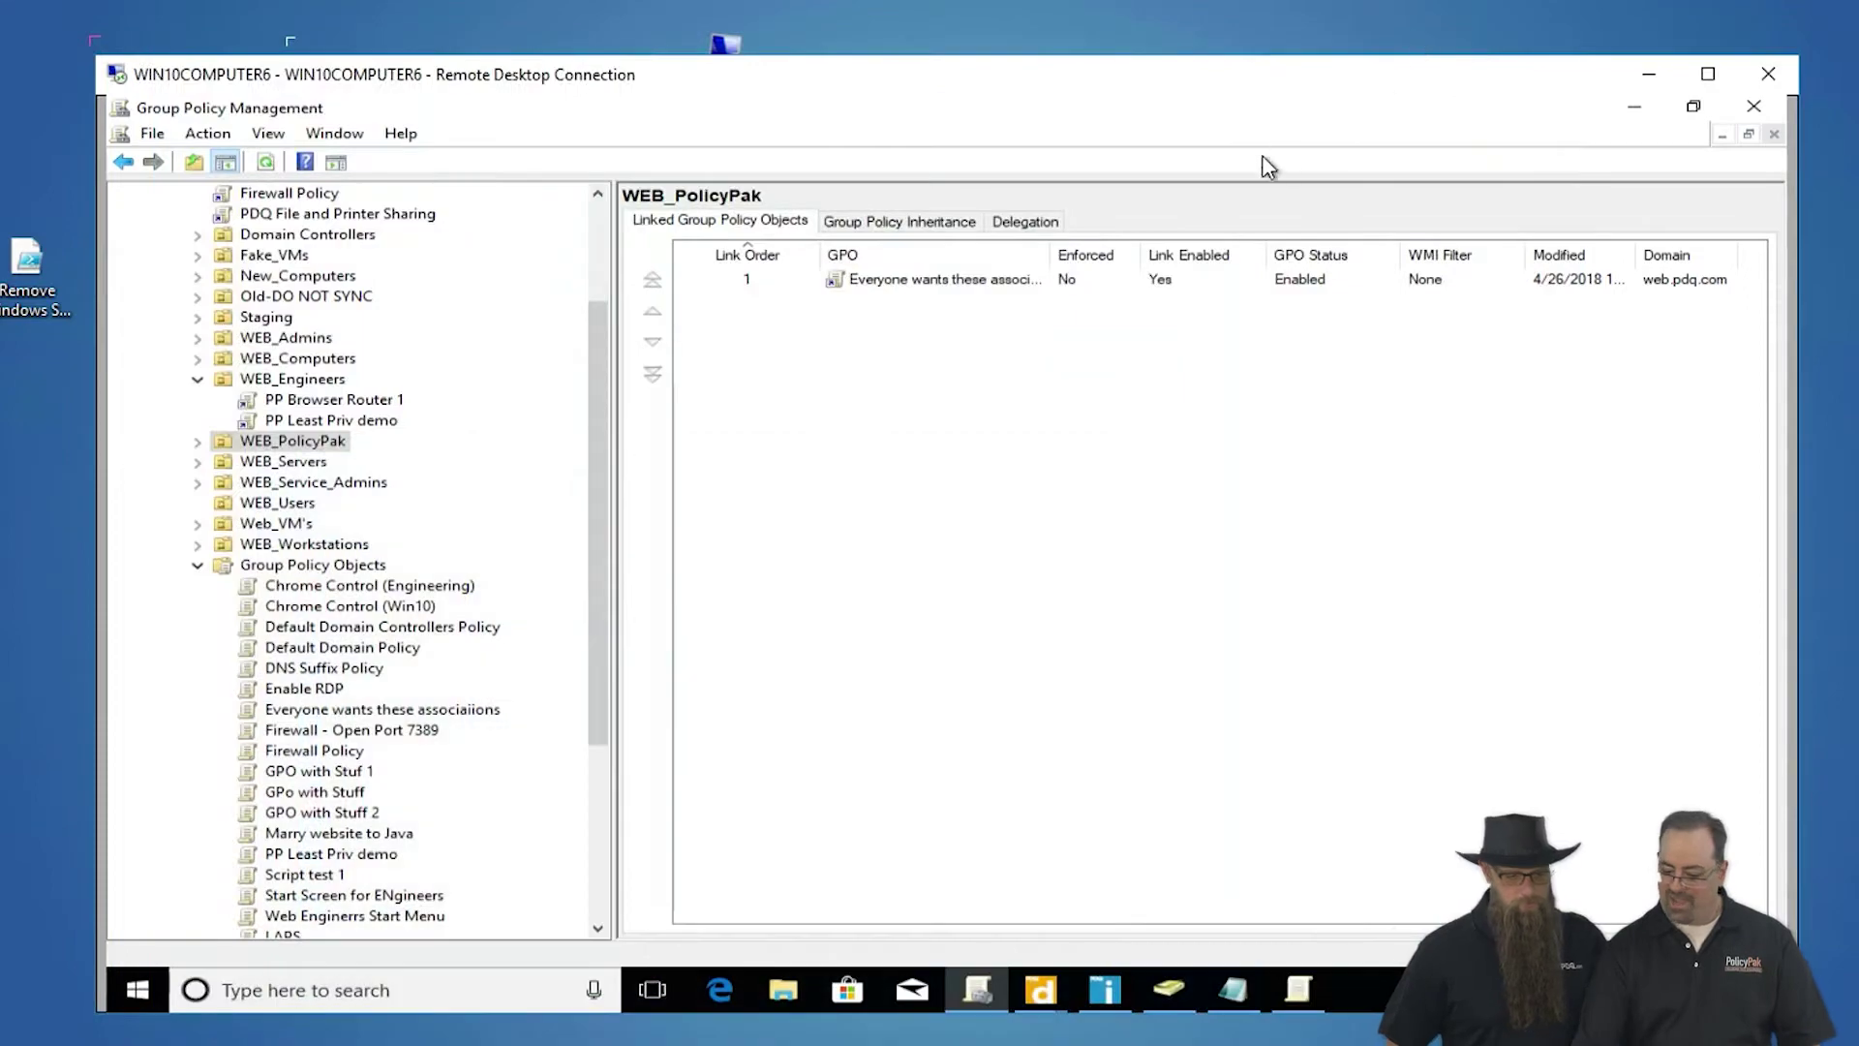
left_click(1638, 110)
left_click(467, 561)
scroll(468, 561, "up", 20)
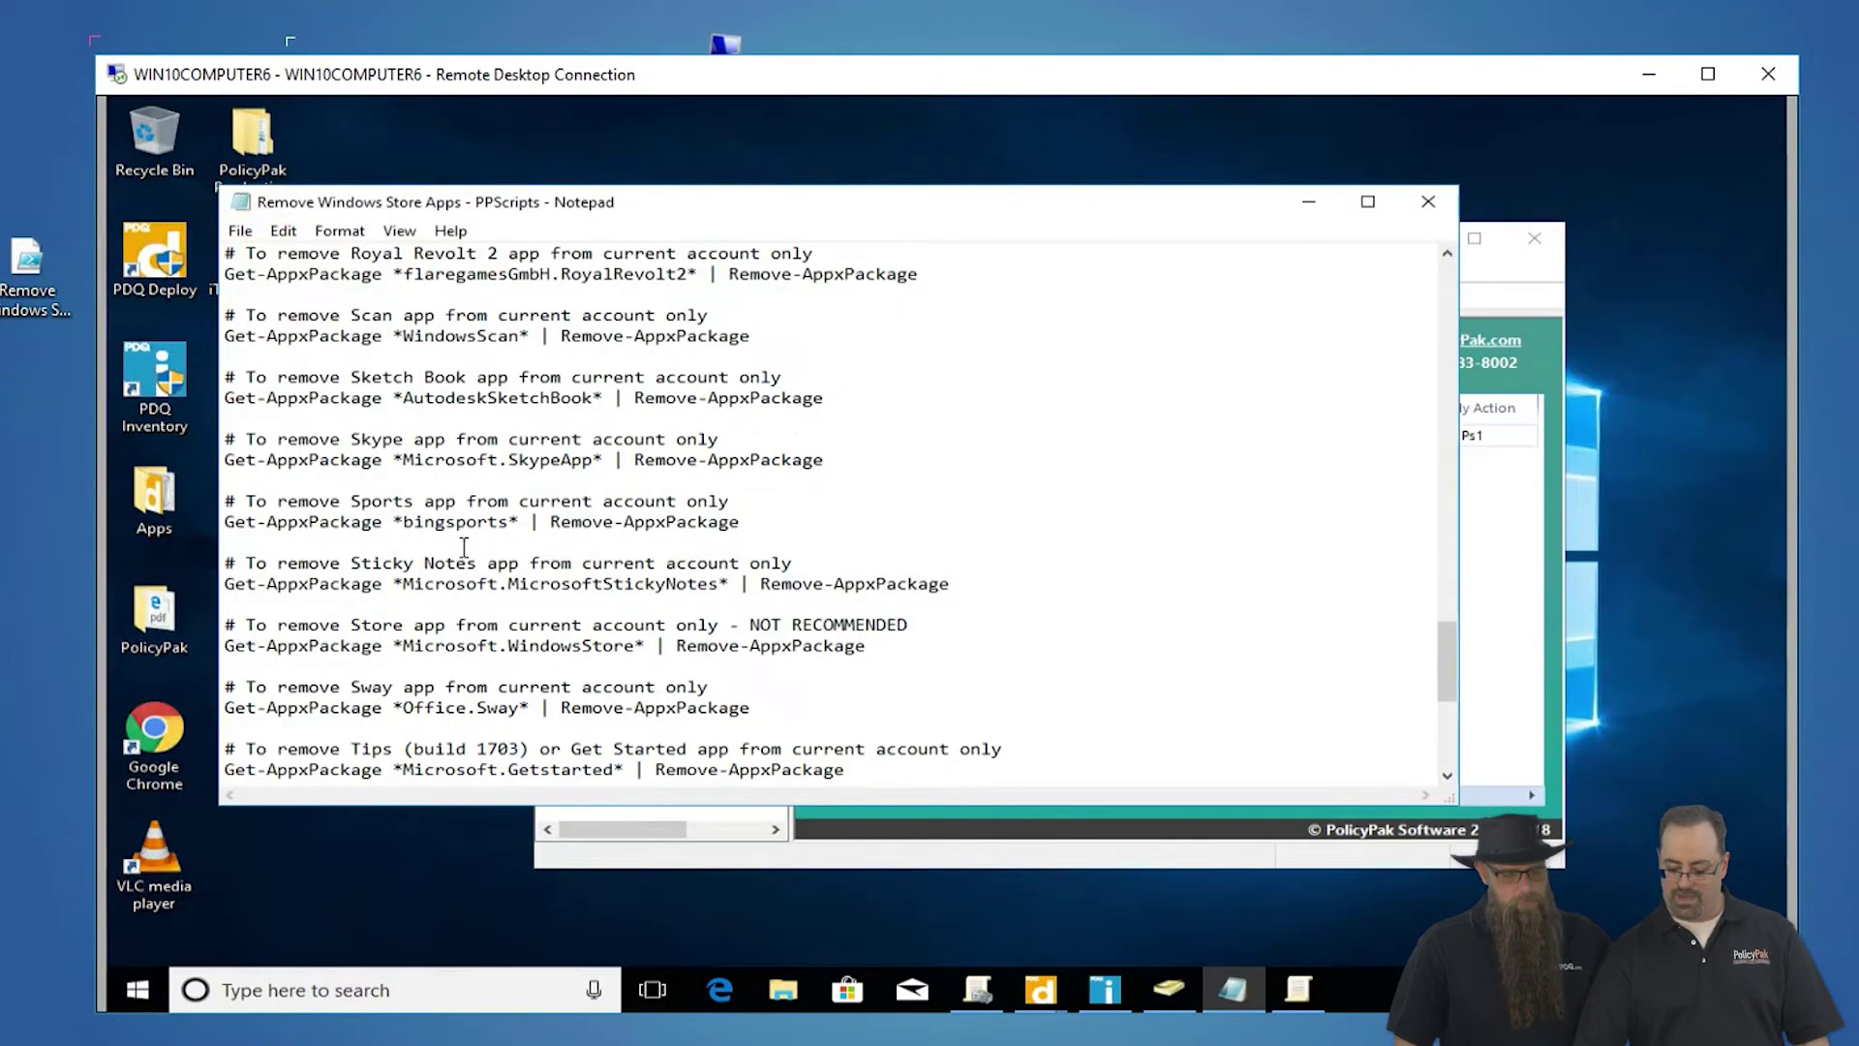
scroll(479, 510, "up", 20)
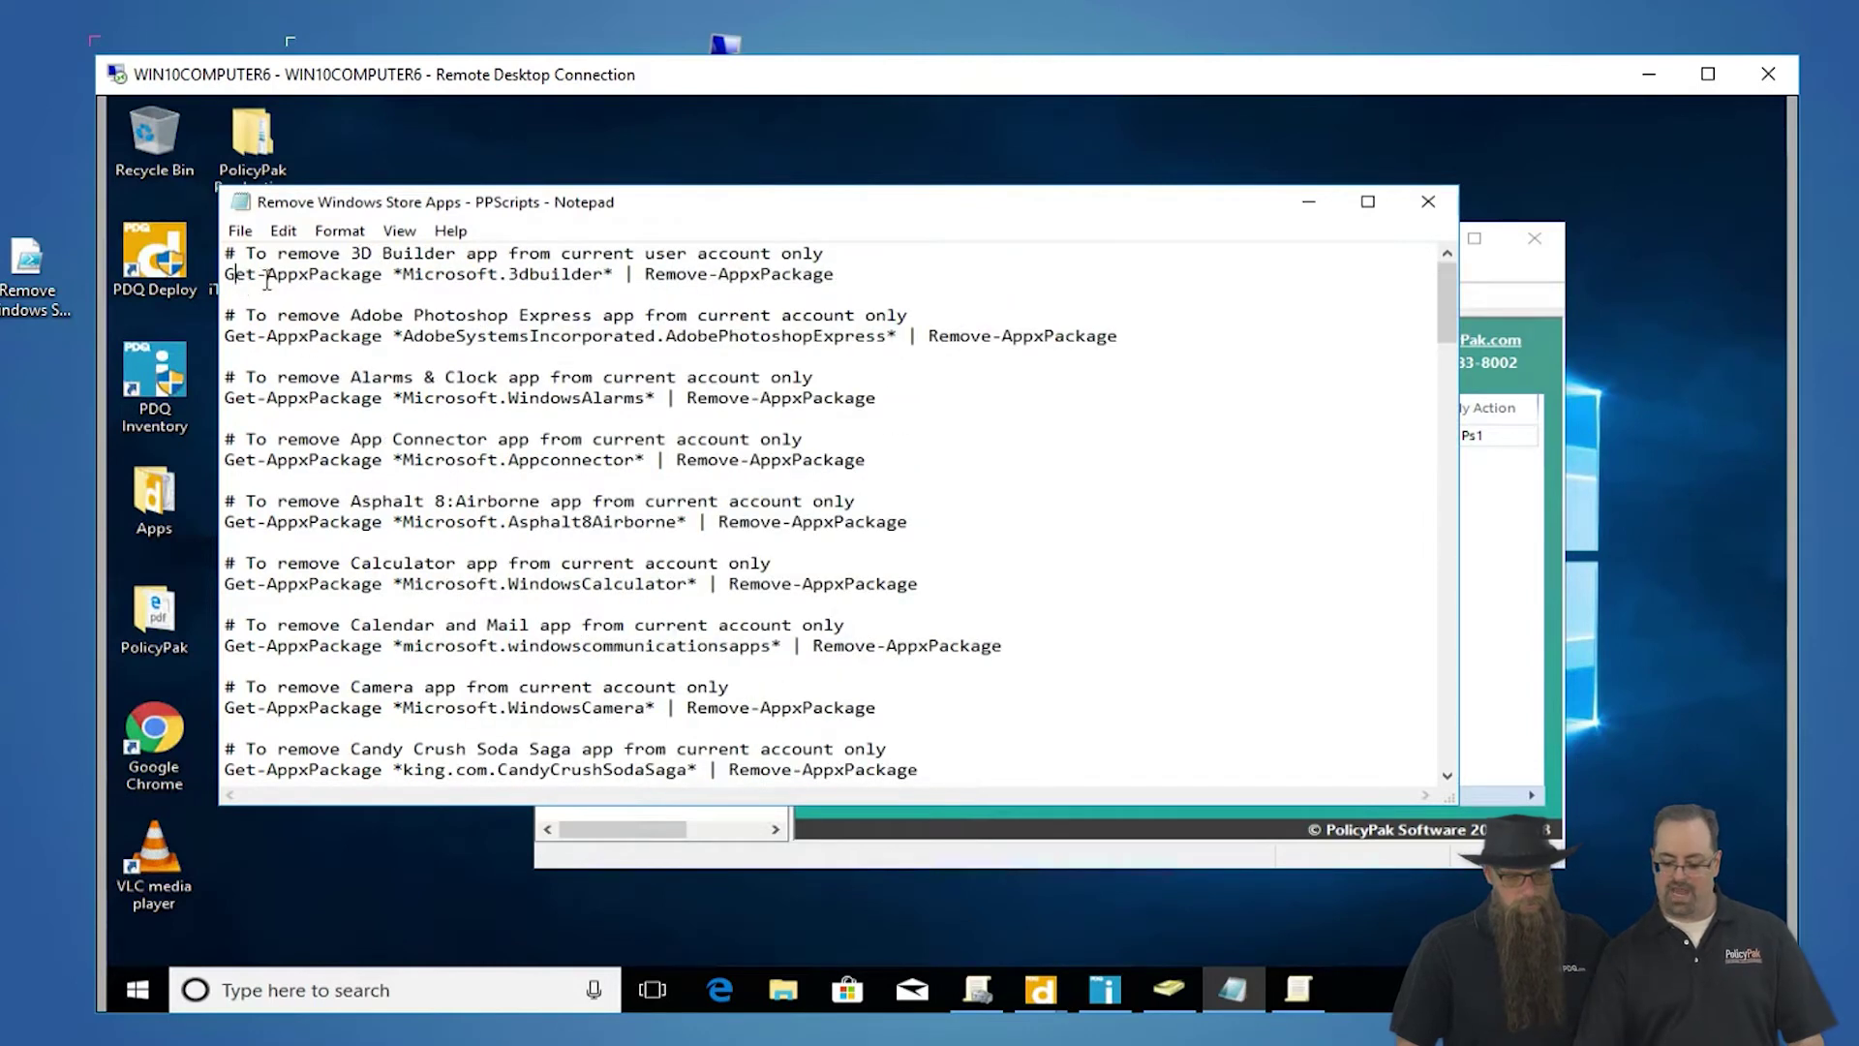
- Highlight the Get-AppxPackage and 3D Builder lines, select all, then minimize Notepad and close Script test 1
left_click_drag(232, 276, 613, 274)
left_click(395, 274)
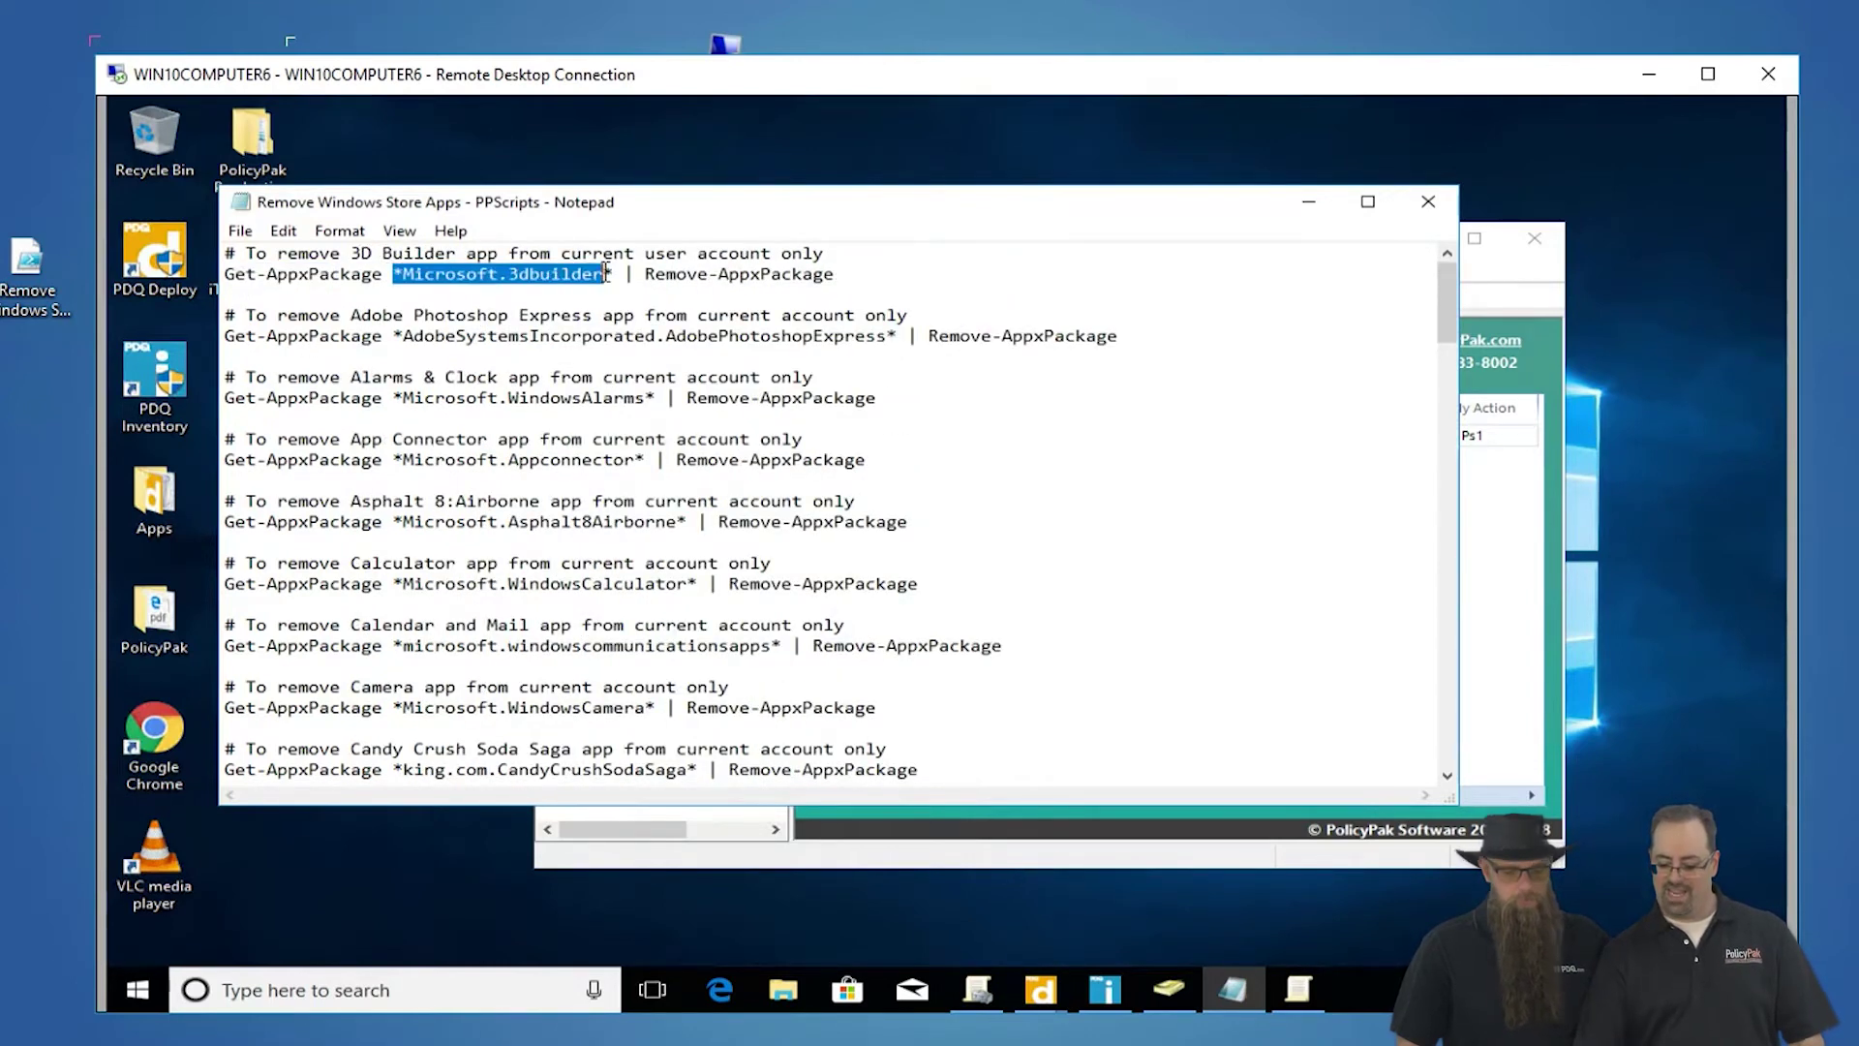
left_click_drag(834, 274, 761, 274)
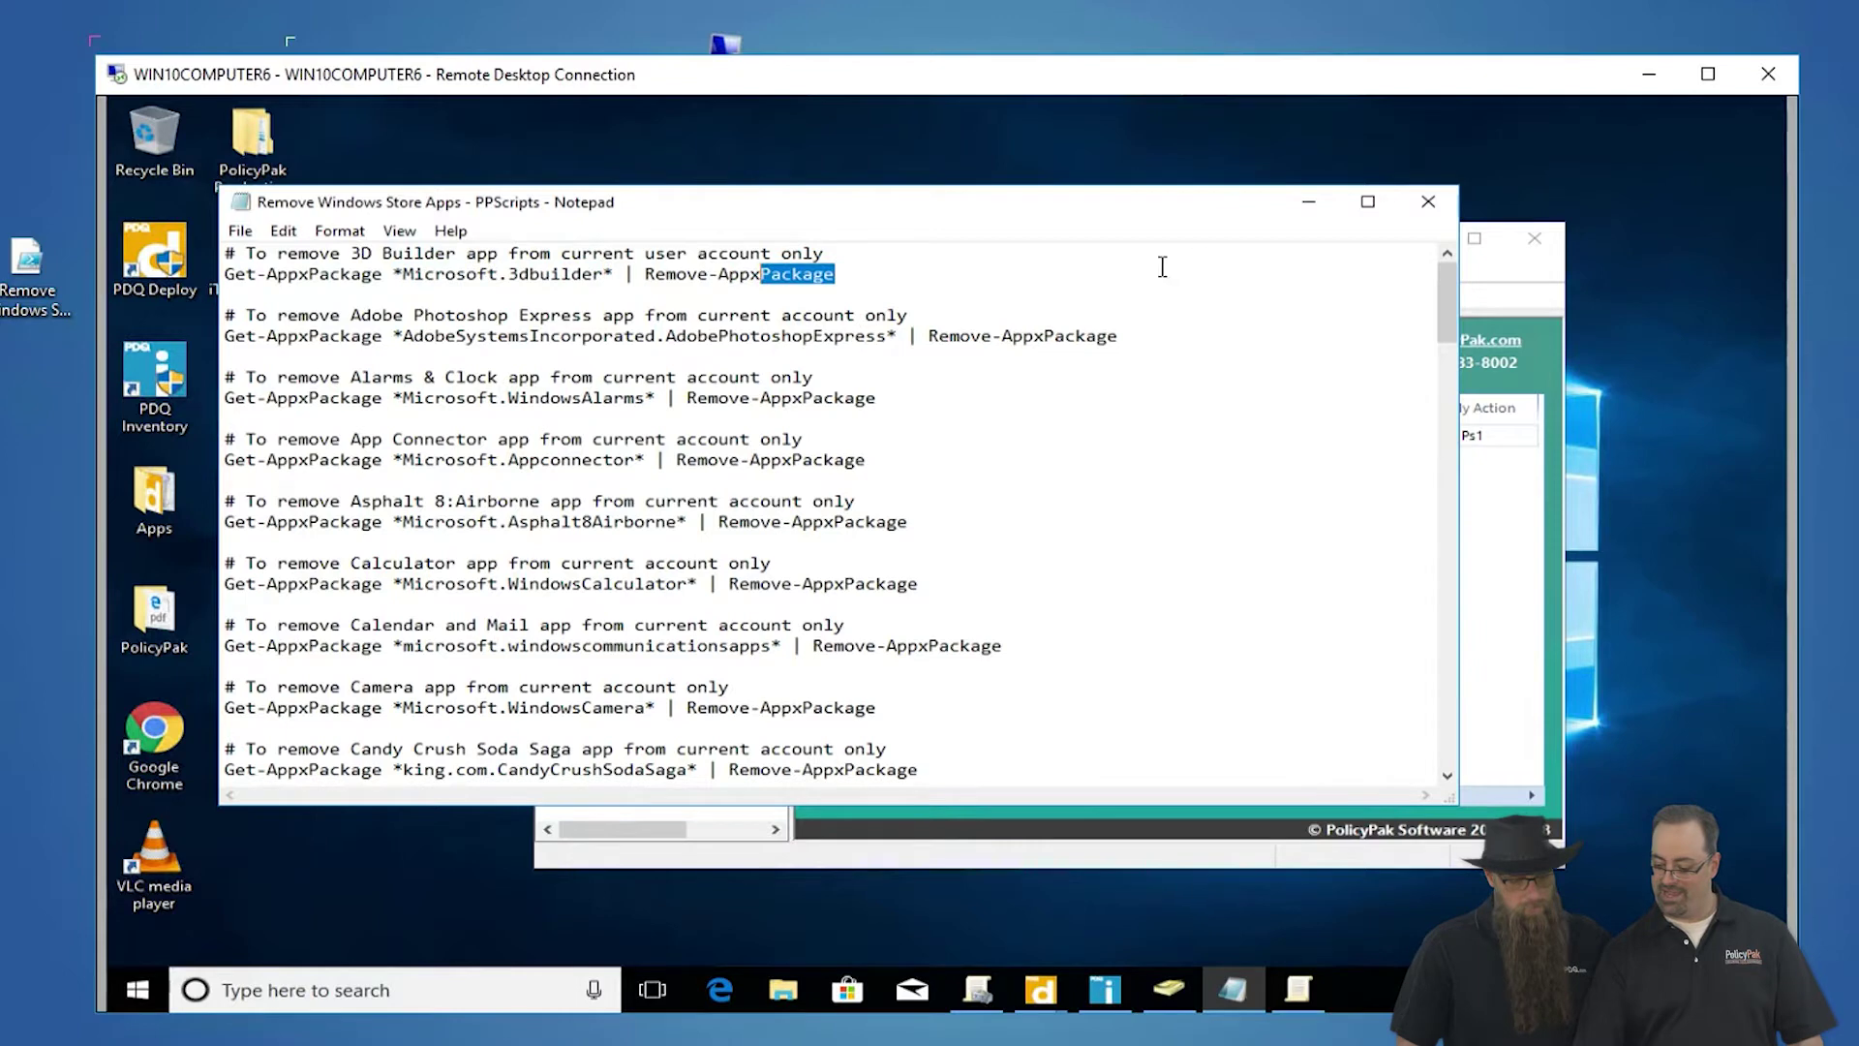
left_click(658, 441)
key("ctrl+a")
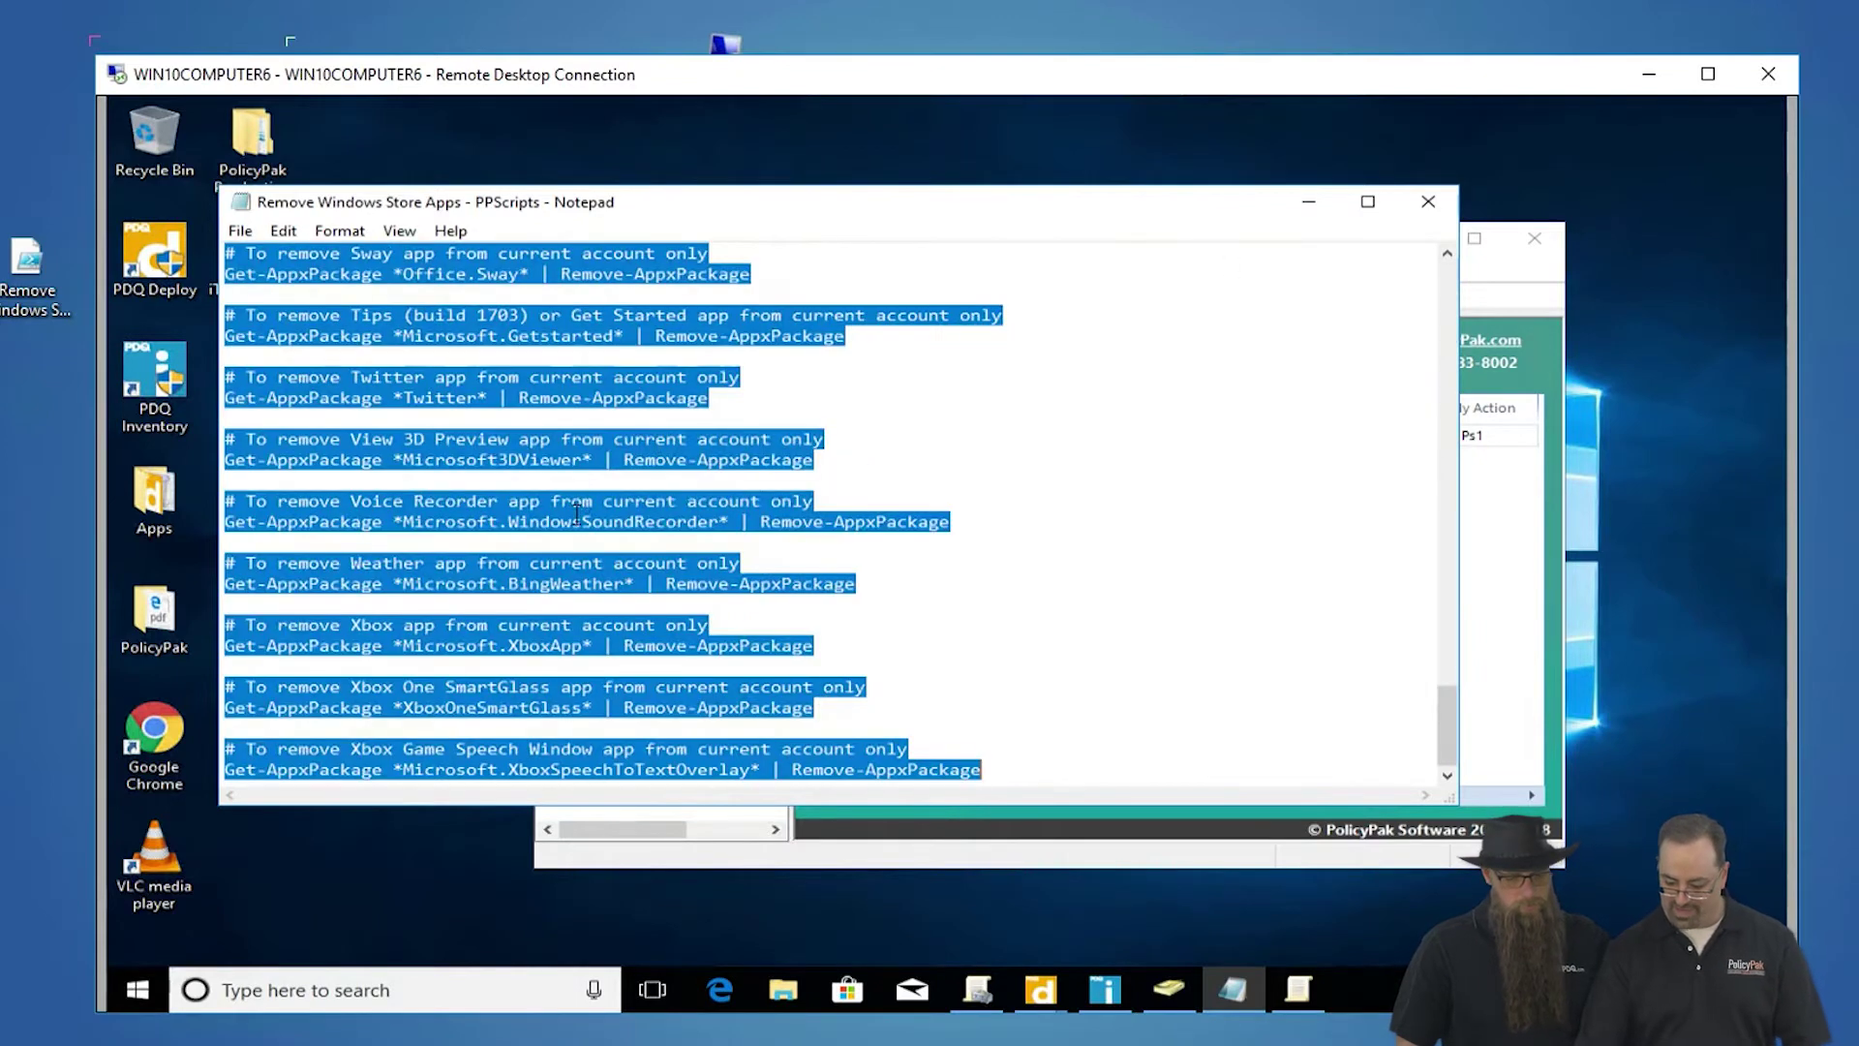
scroll(581, 499, "up", 20)
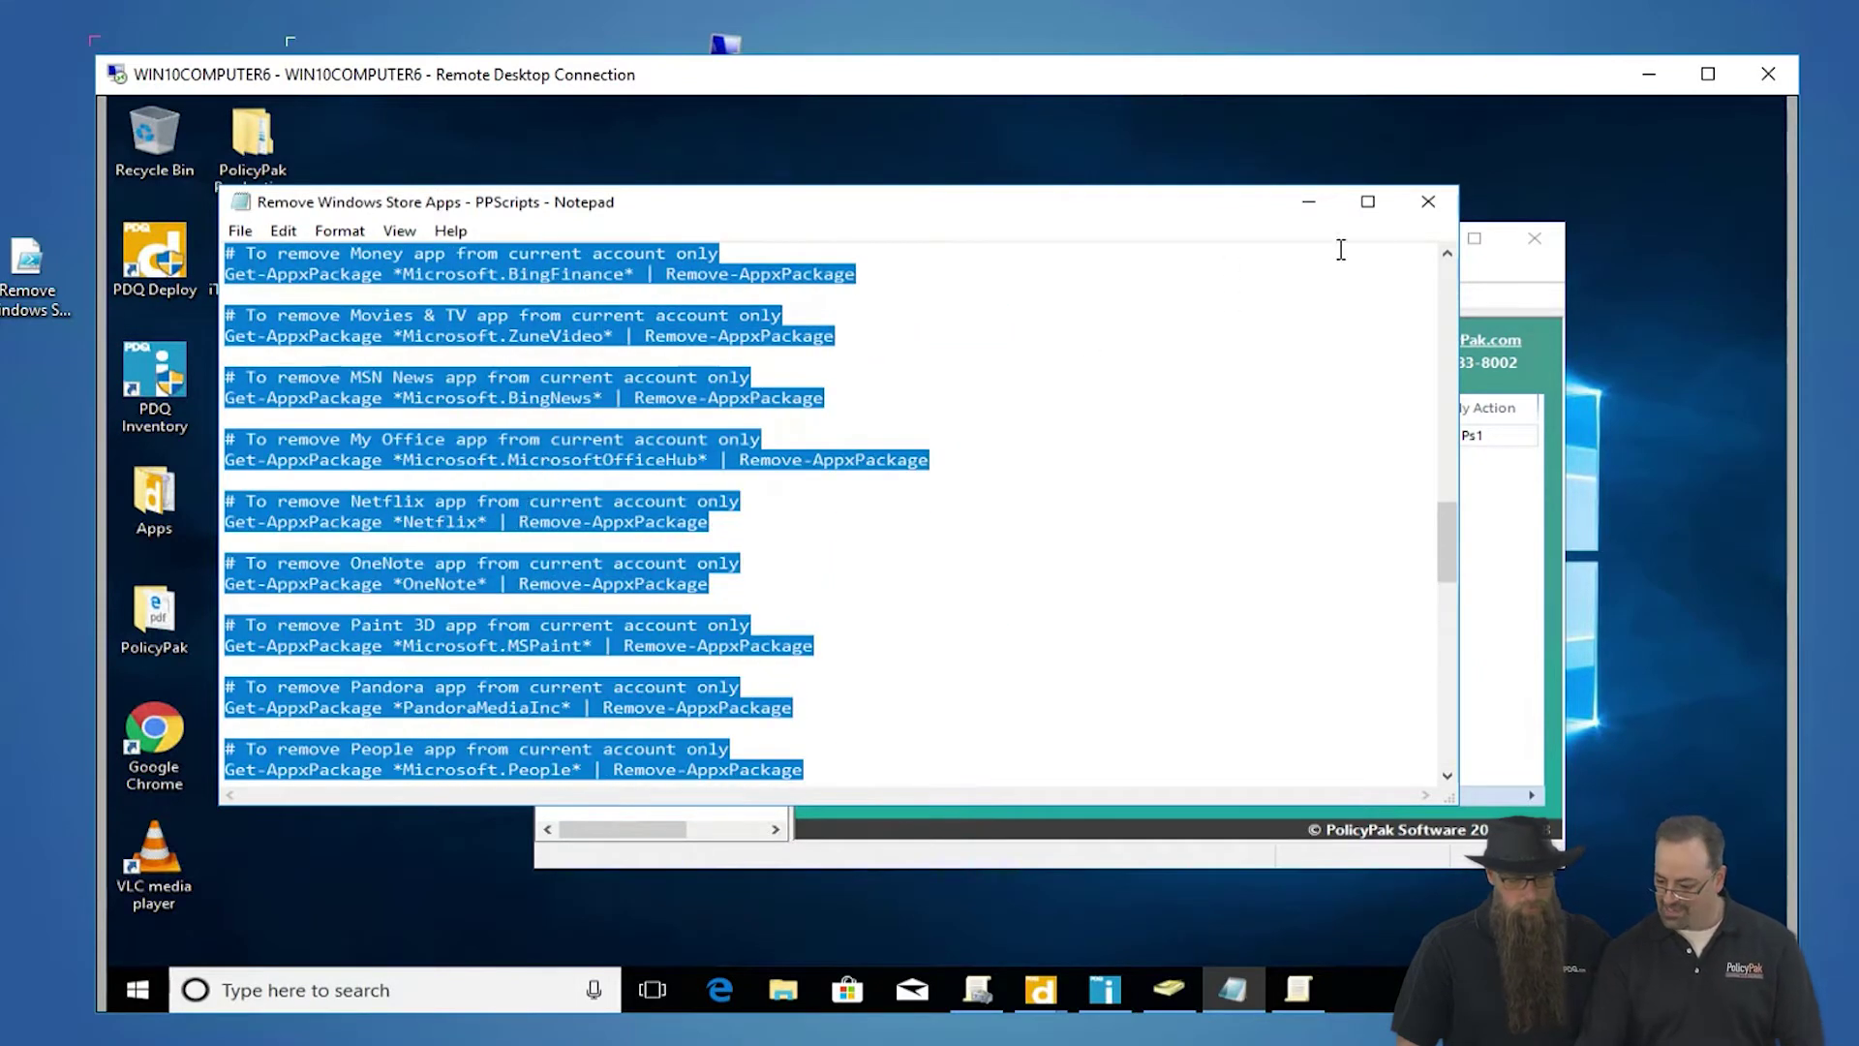
left_click(1306, 208)
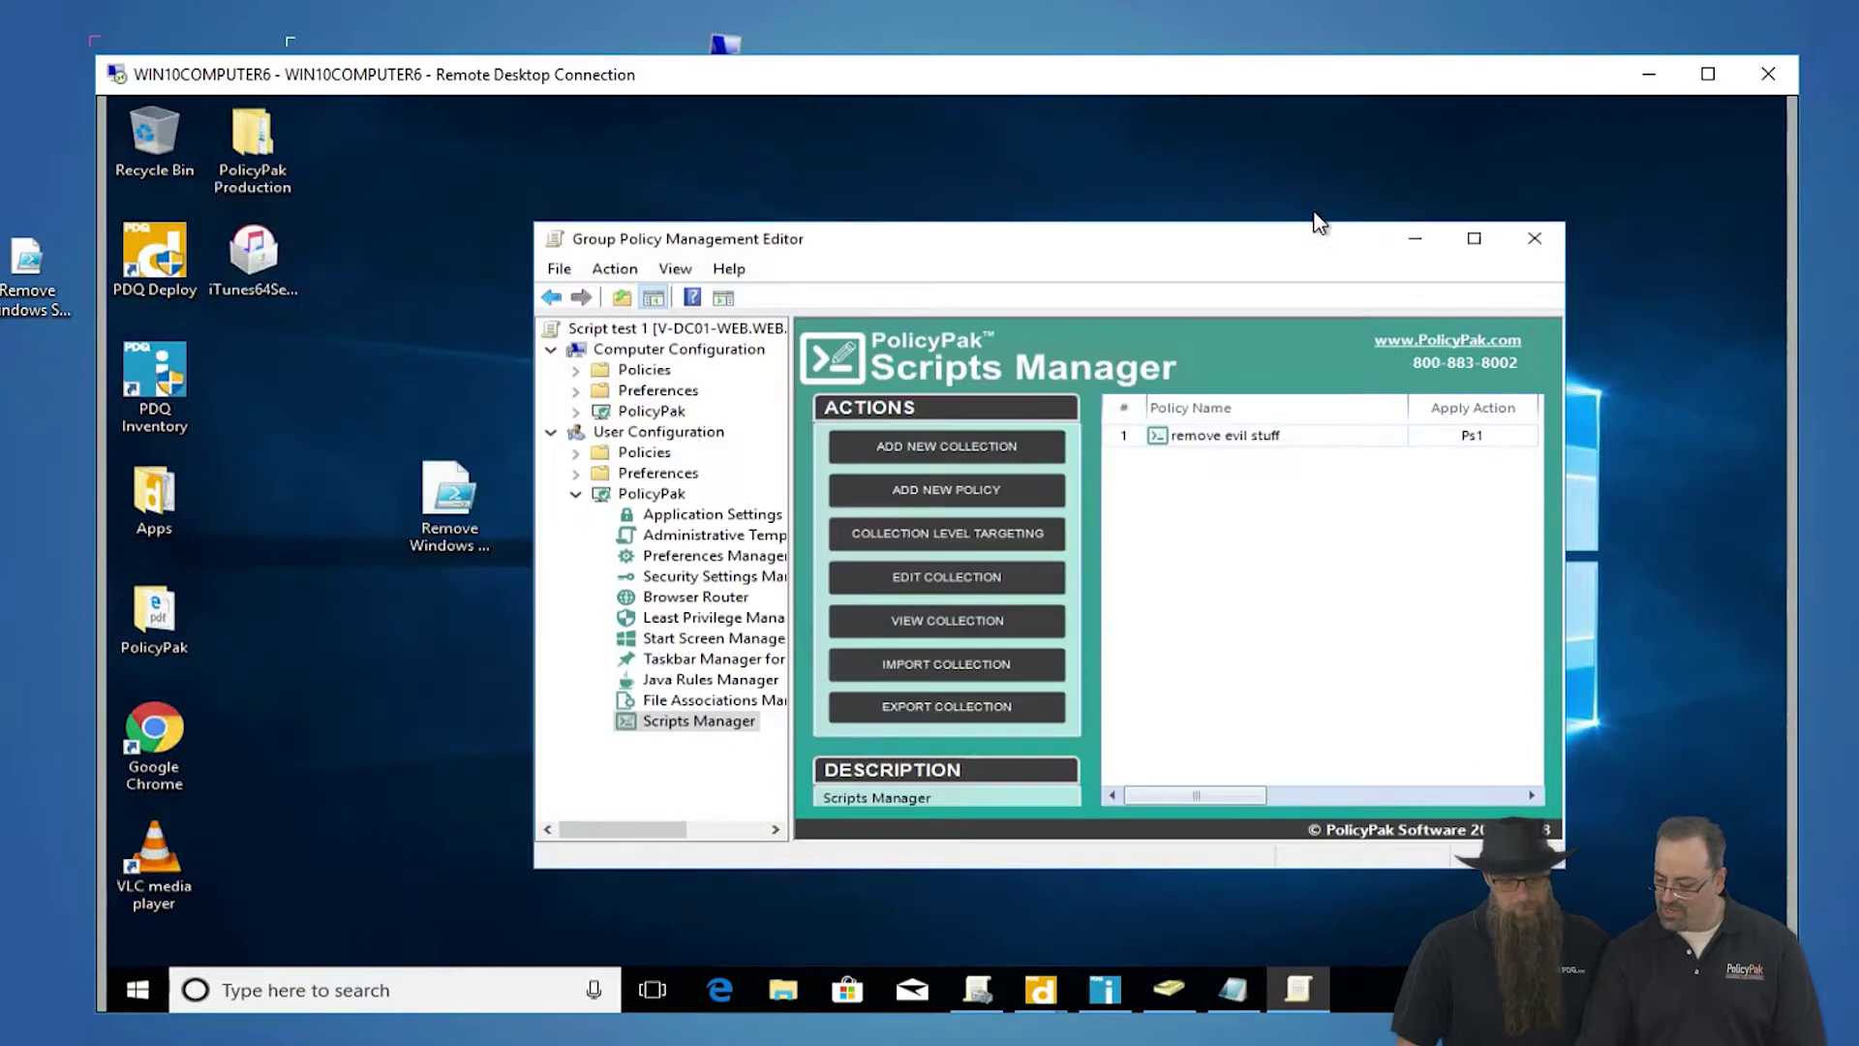
left_click(1533, 238)
- Create a GPO named 'PP Uninstall Junk Apps' linked to the WEB_Engineers OU
left_click(978, 989)
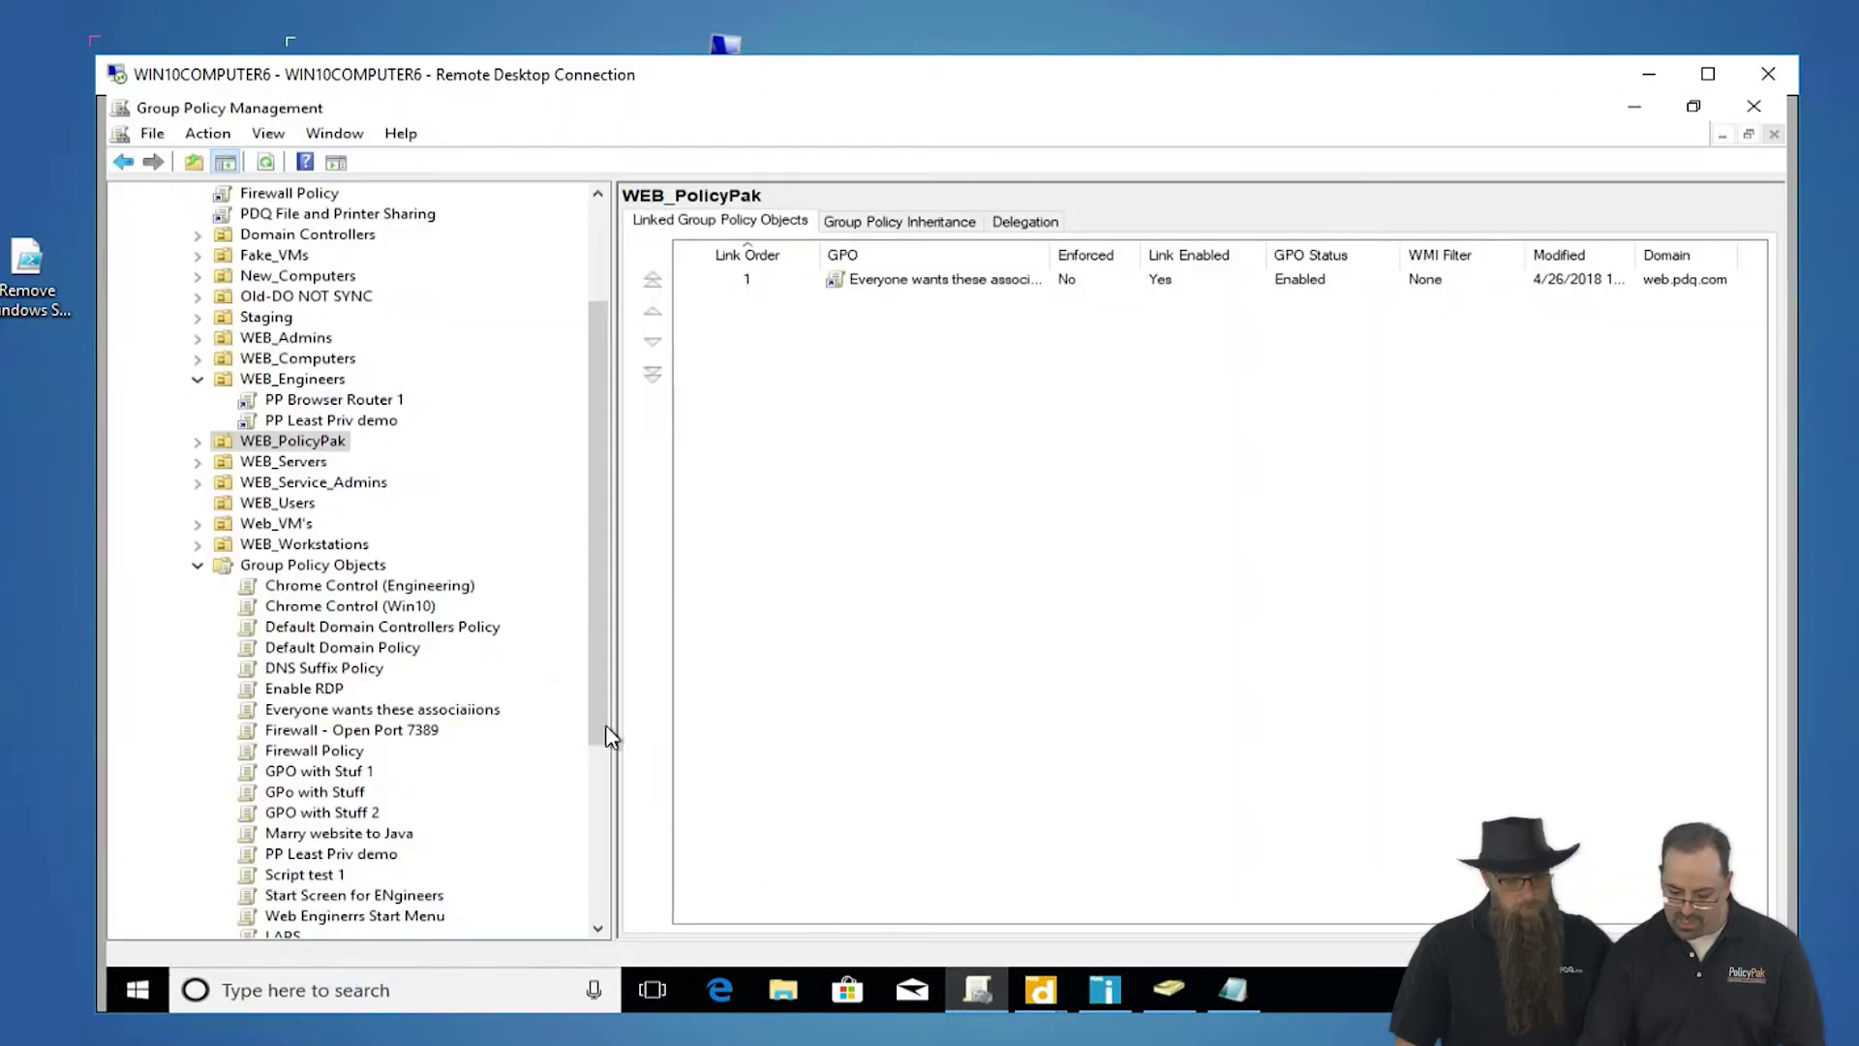
right_click(310, 387)
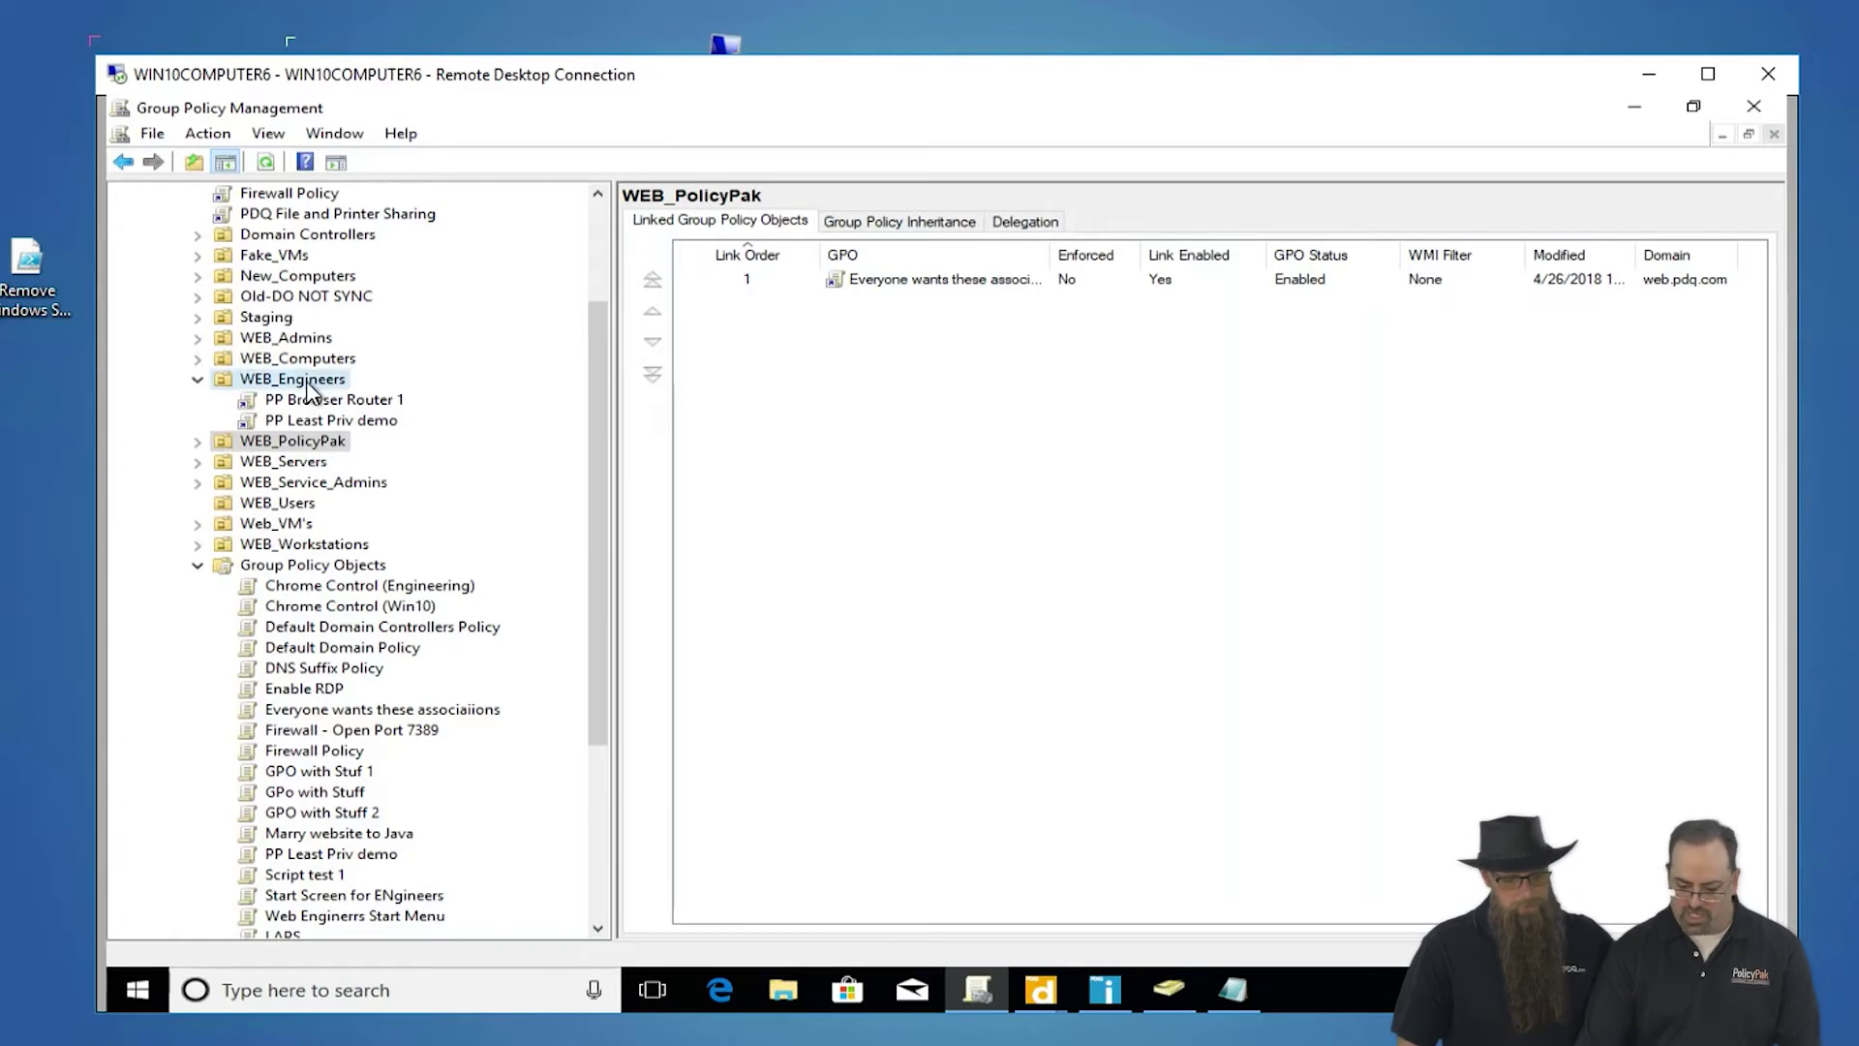
left_click(331, 395)
type("P")
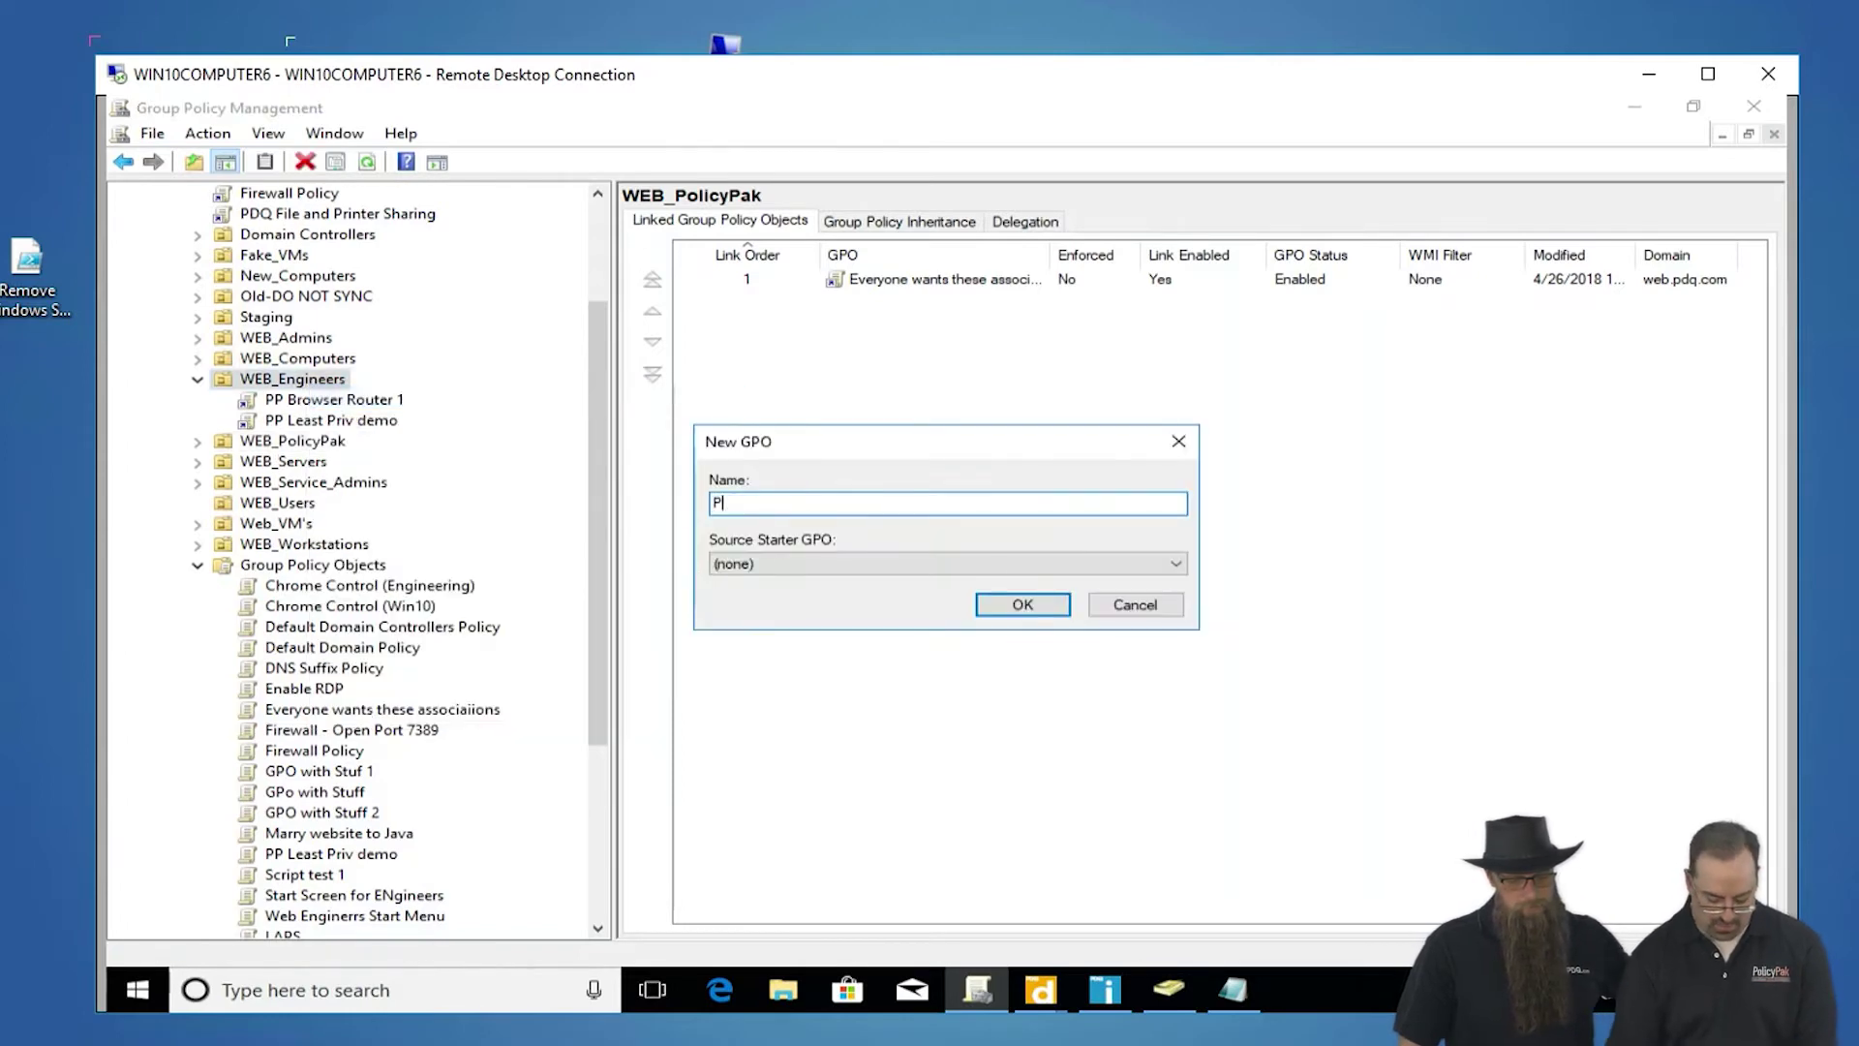
type("P Uninstall Junk Apps")
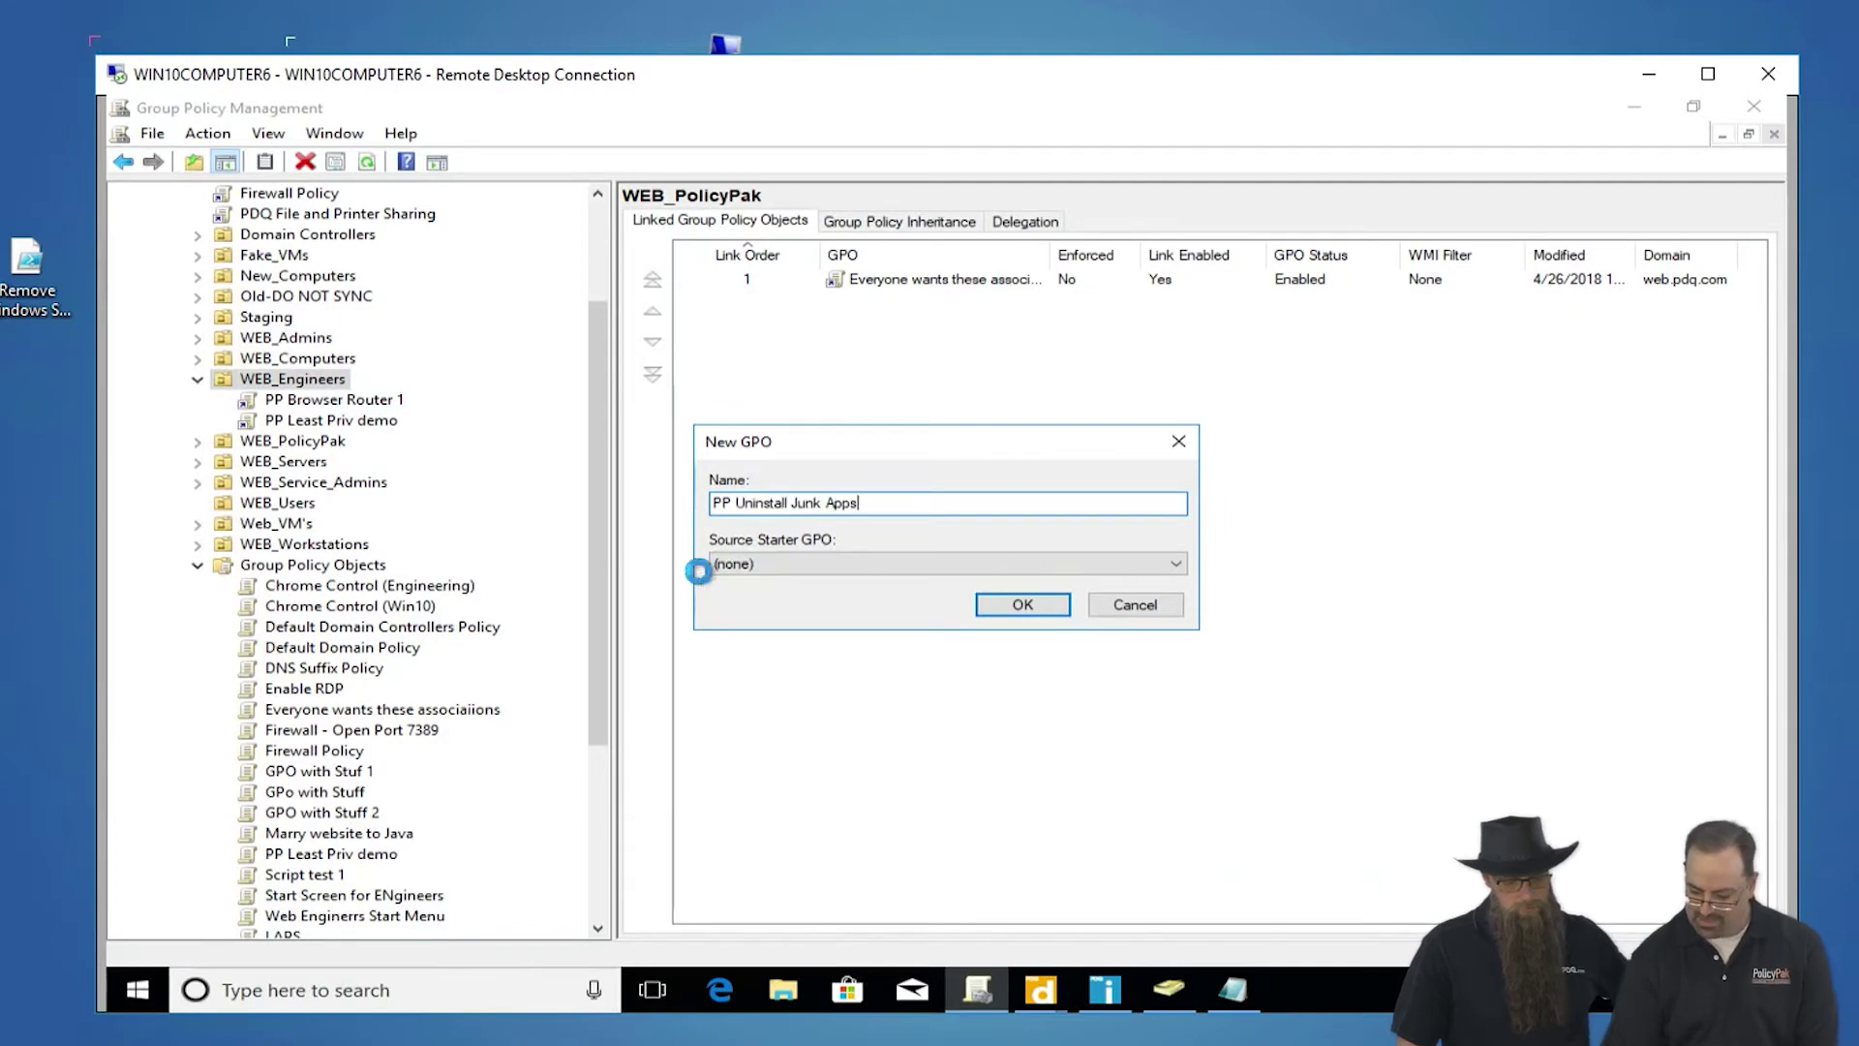
key("Return")
- Open PP Uninstall Junk Apps in the policy editor, maximized
right_click(333, 448)
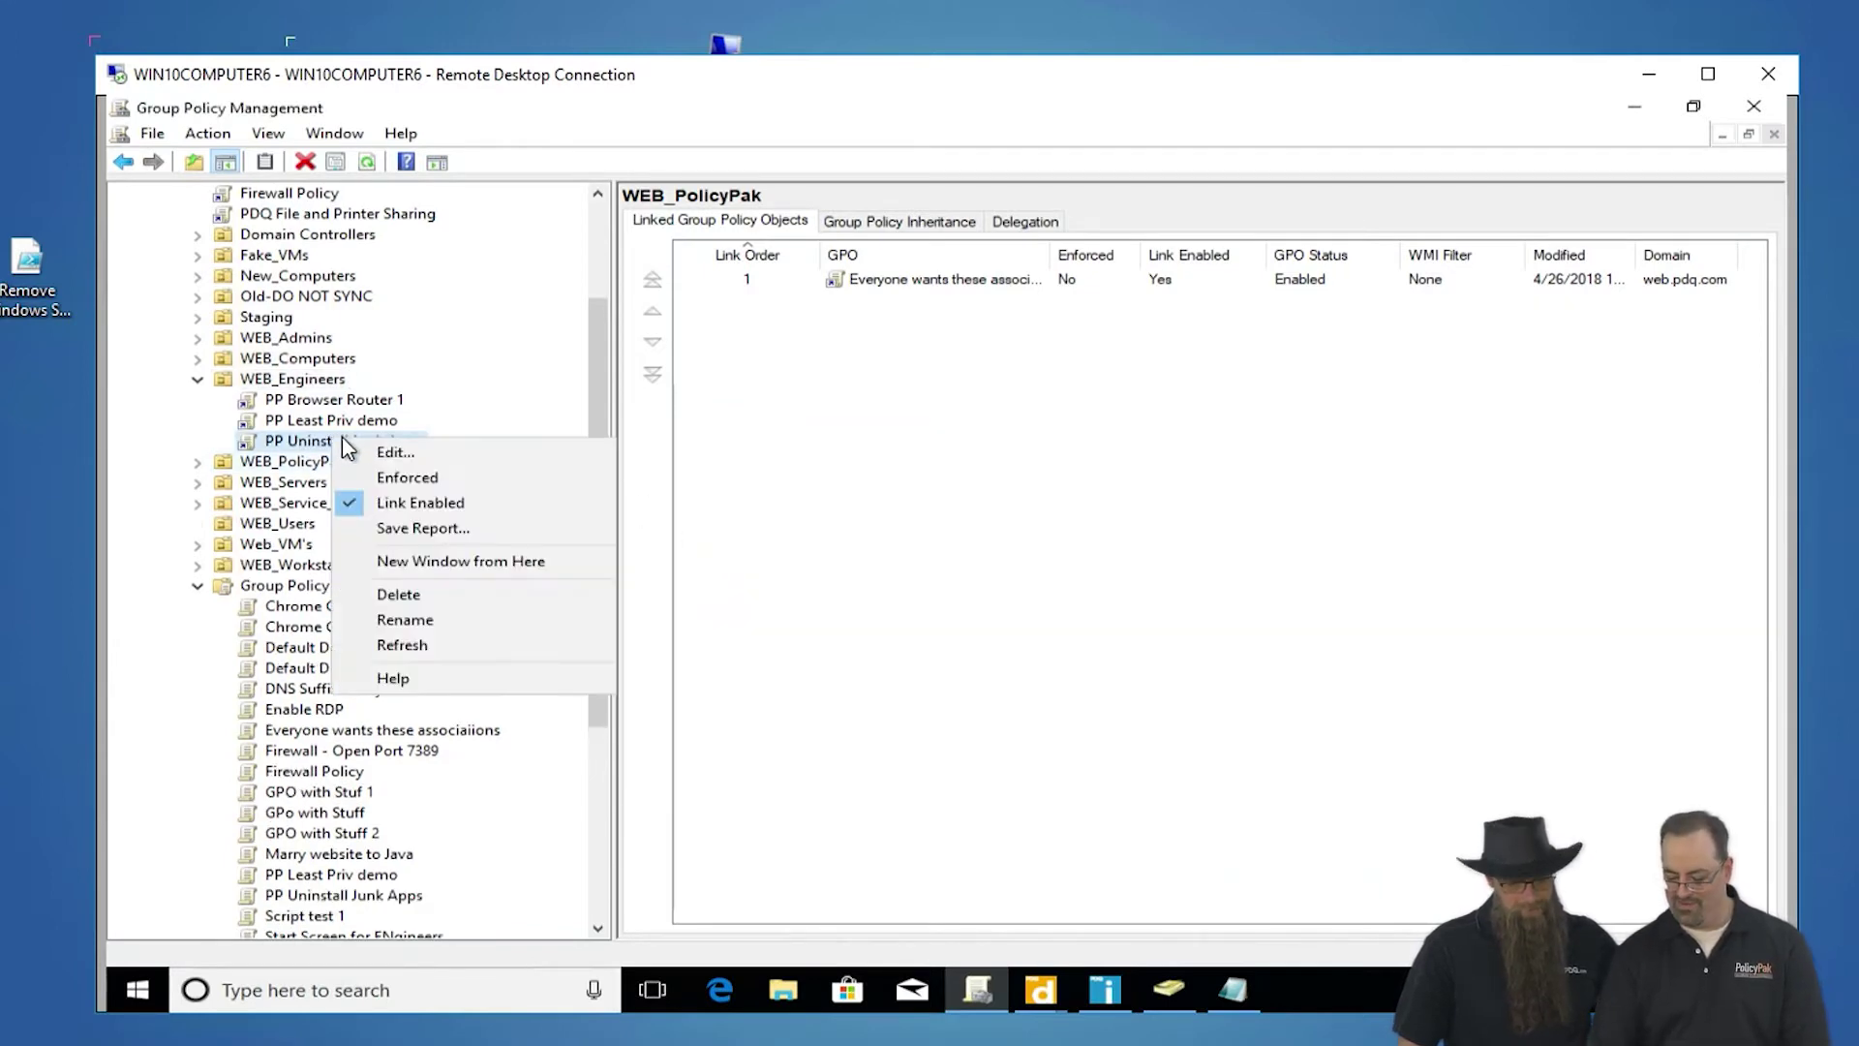
left_click(386, 458)
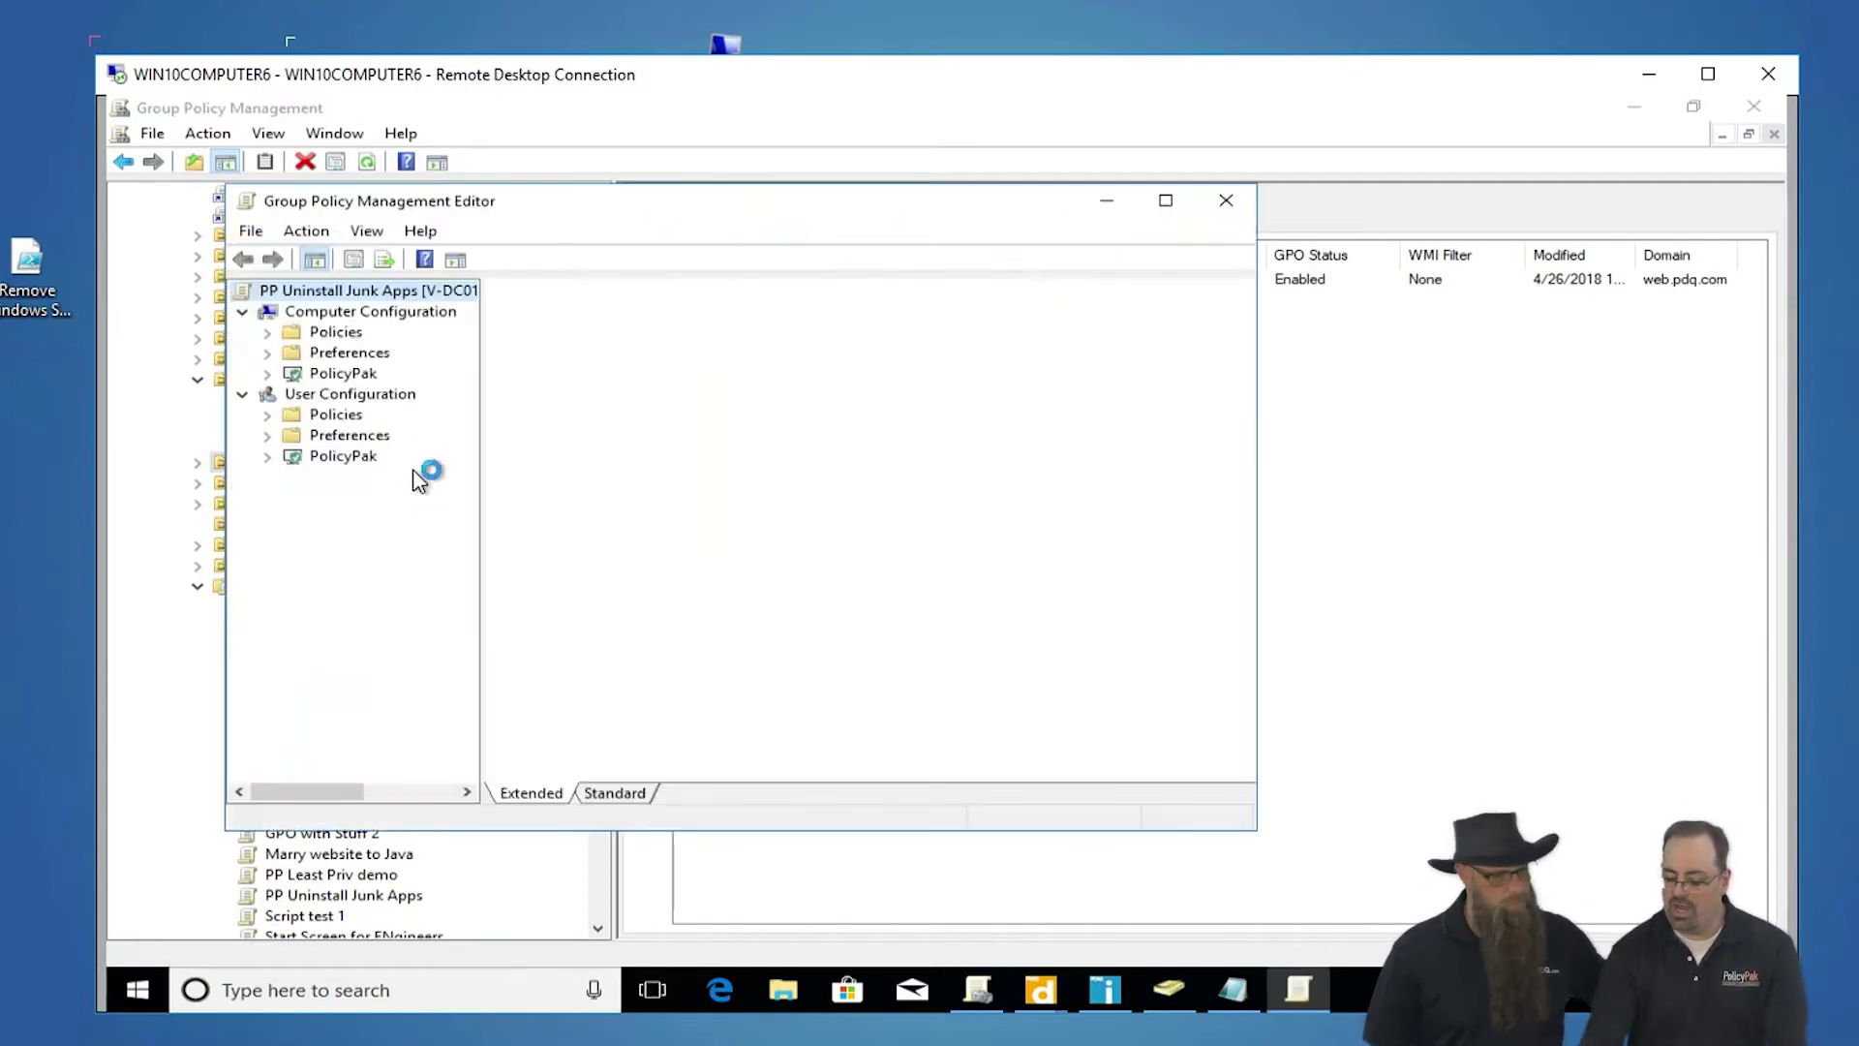
double_click(540, 198)
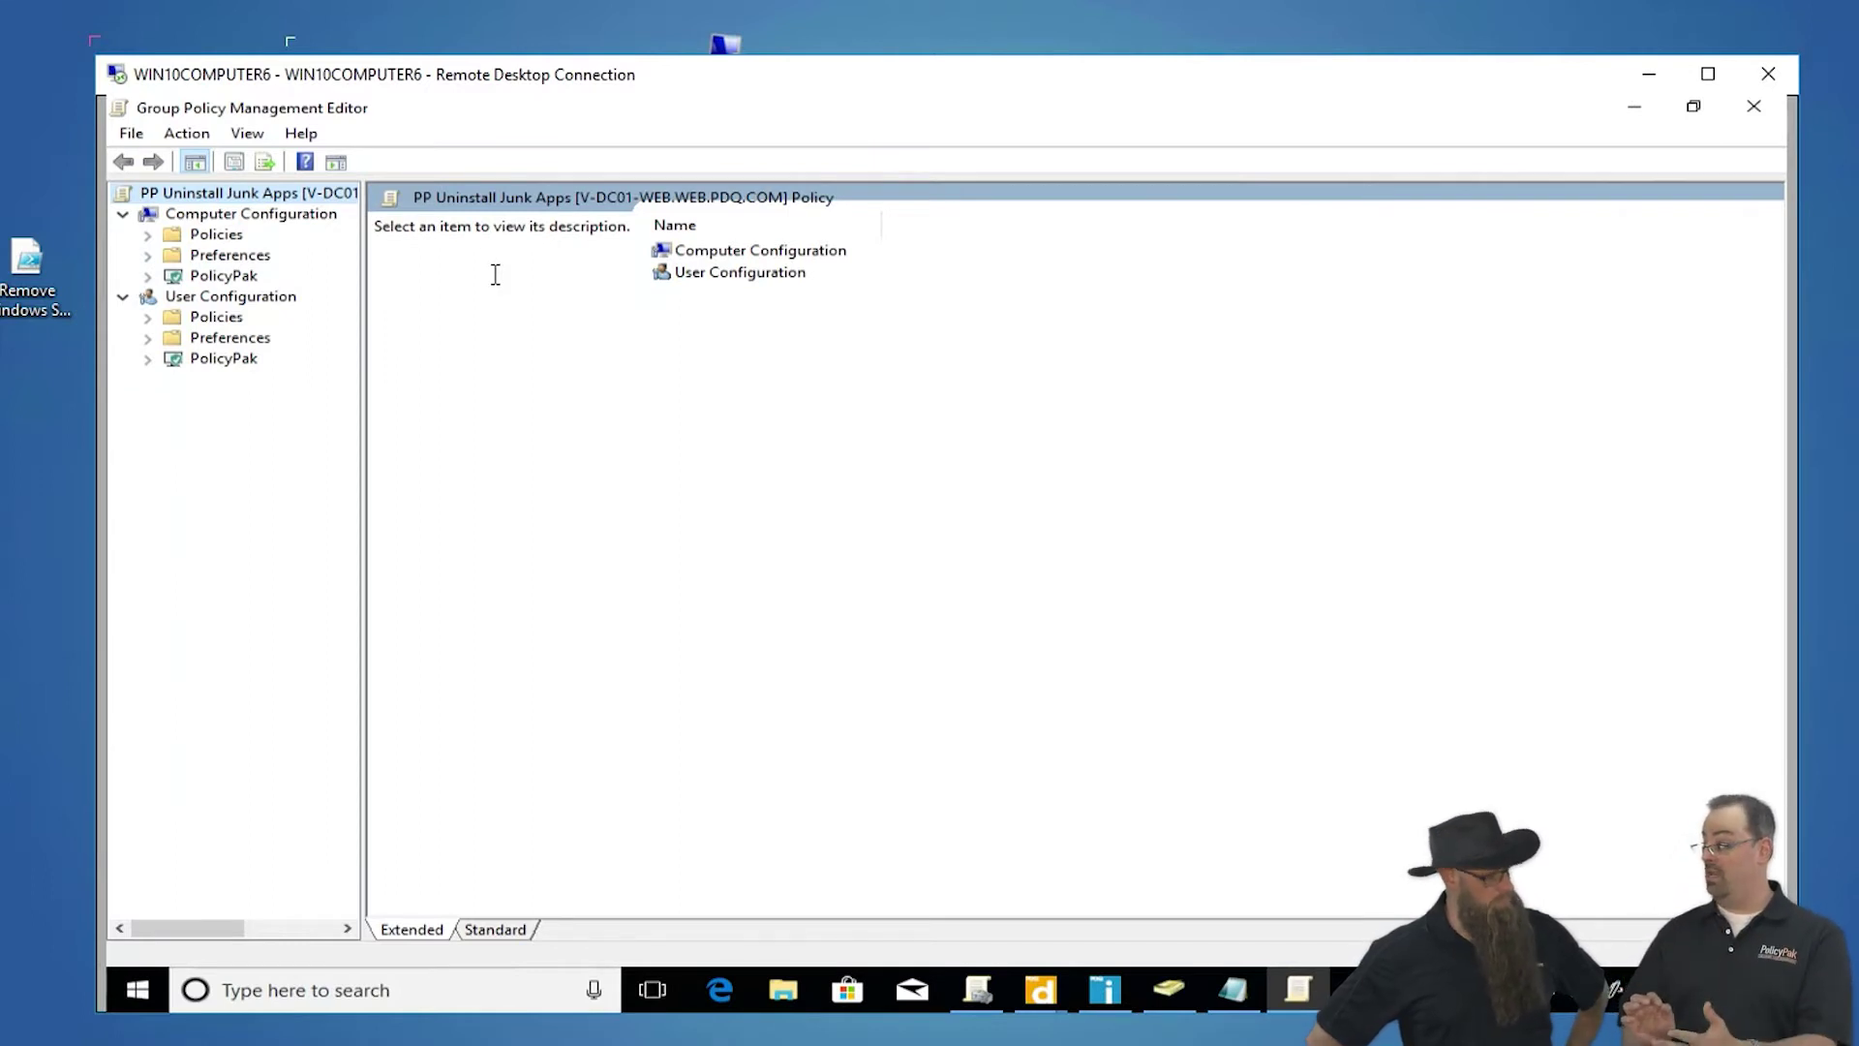
- Go to User Configuration > PolicyPak > Scripts Manager and bring up its add-policy options
left_click(148, 358)
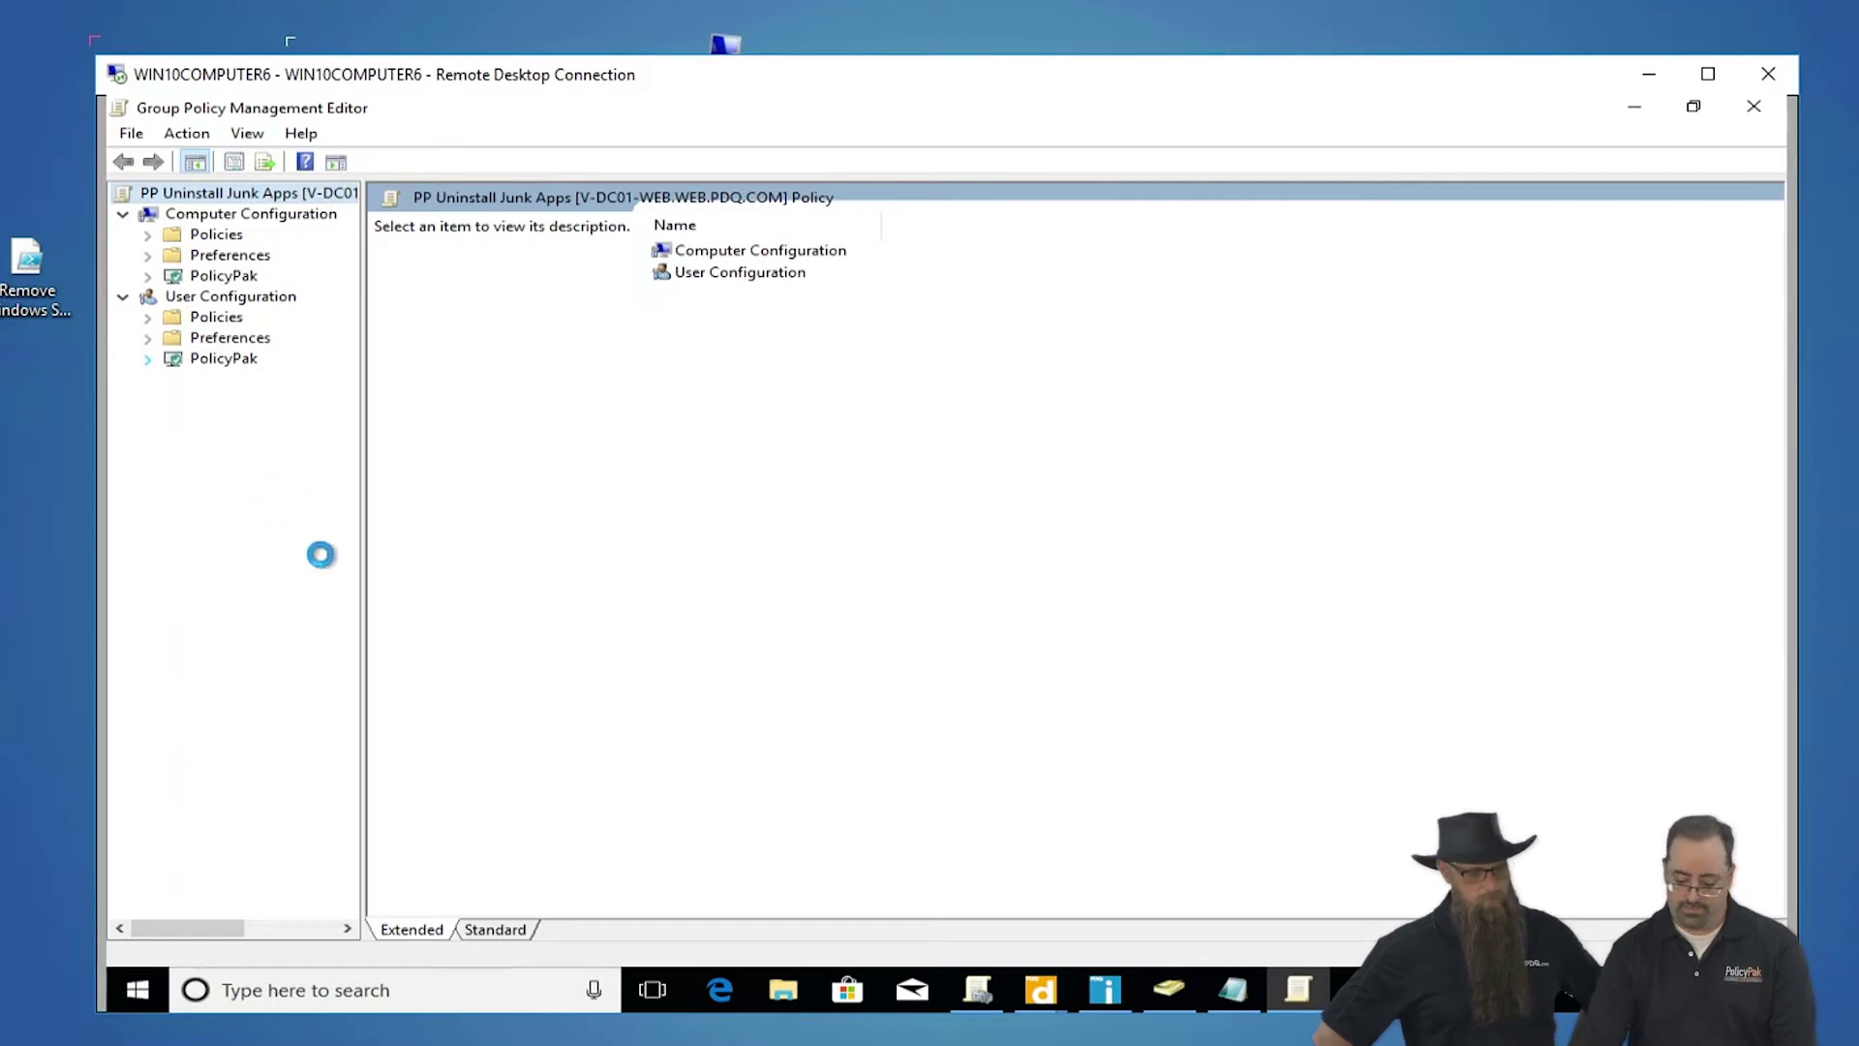
left_click(274, 589)
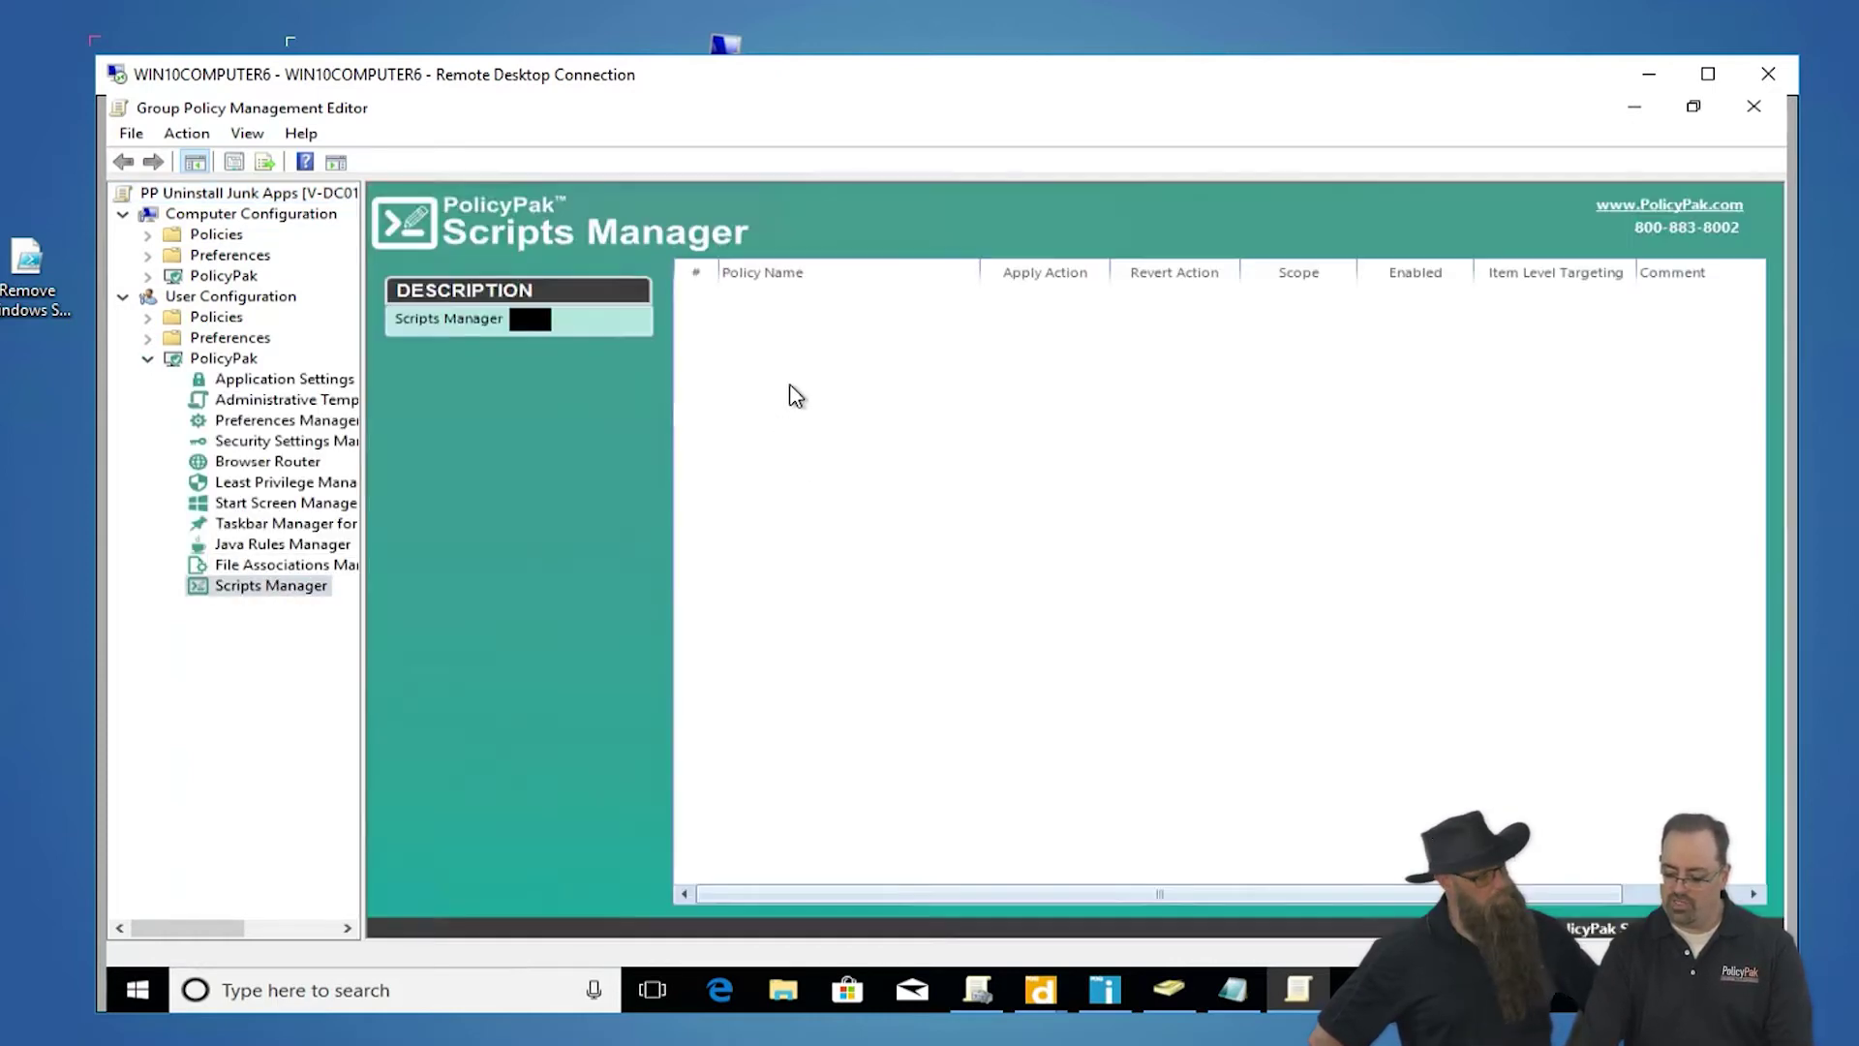
right_click(769, 368)
- Start a new Scripts Manager policy and get past the wizard's welcome page
mouse_move(1034, 375)
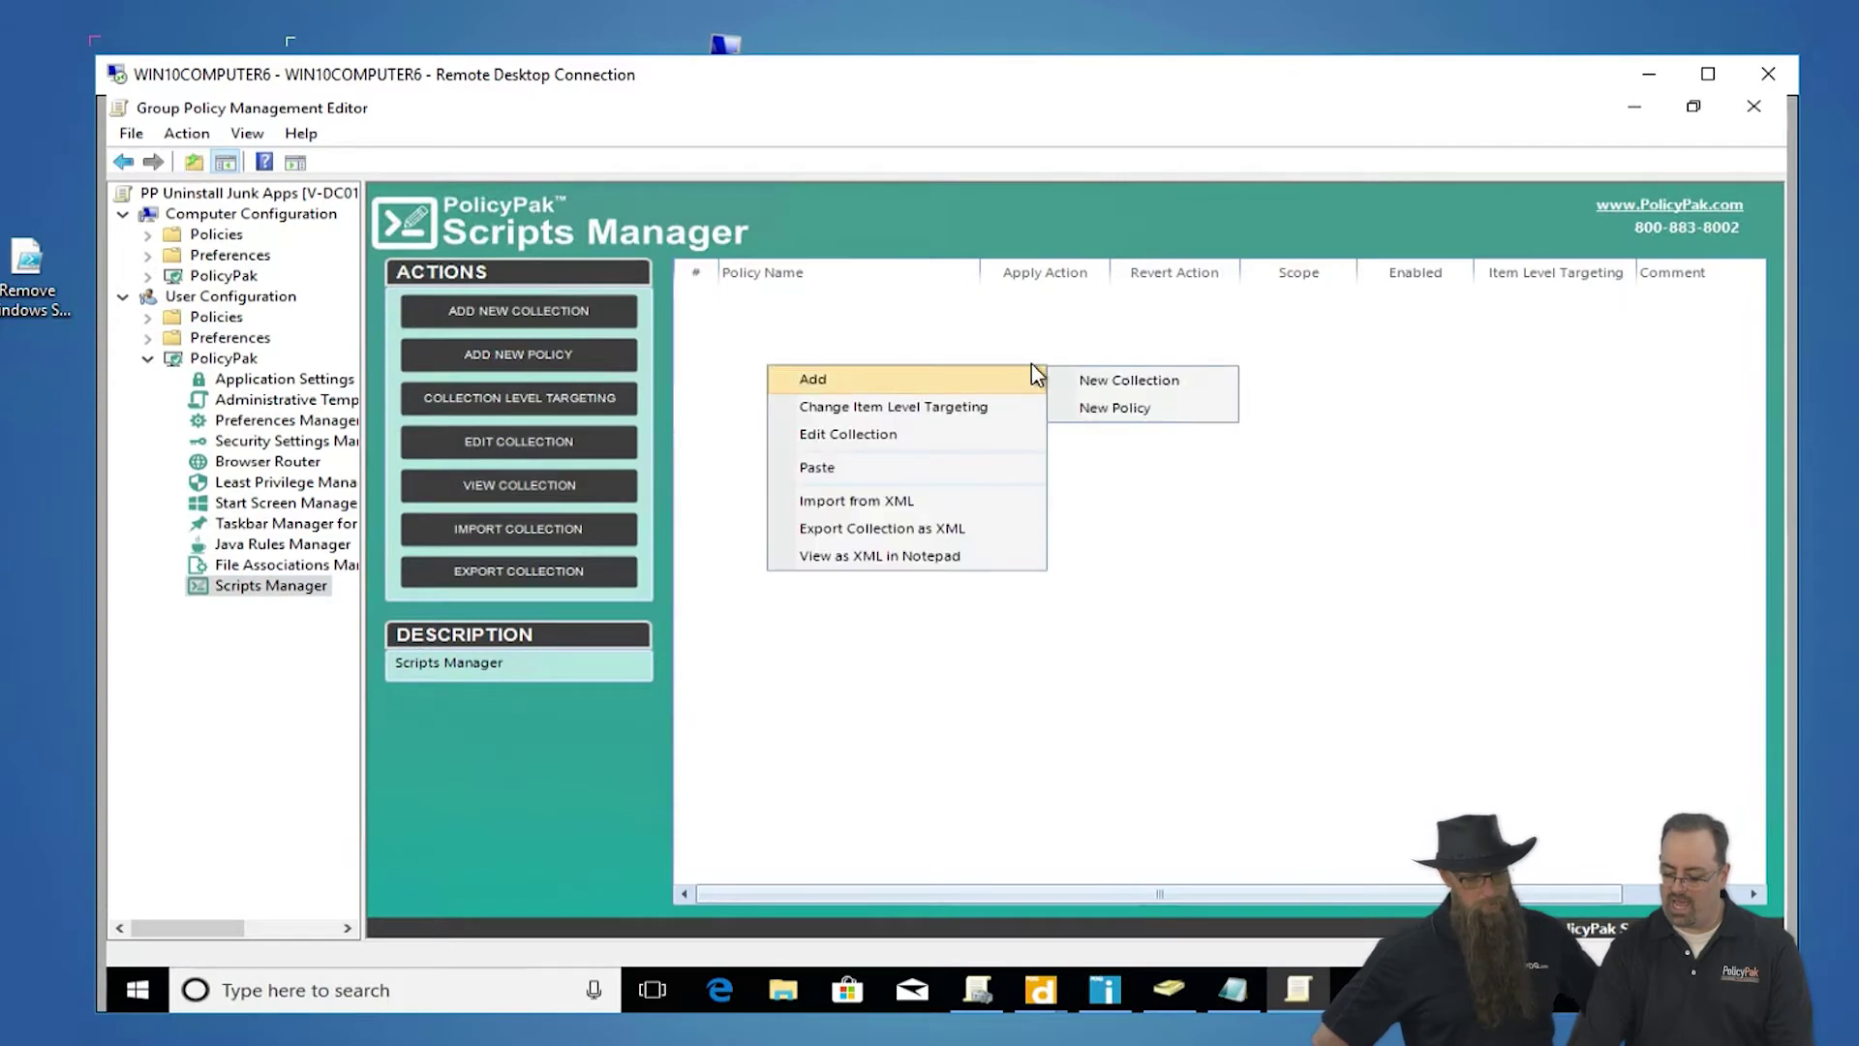
left_click(1114, 408)
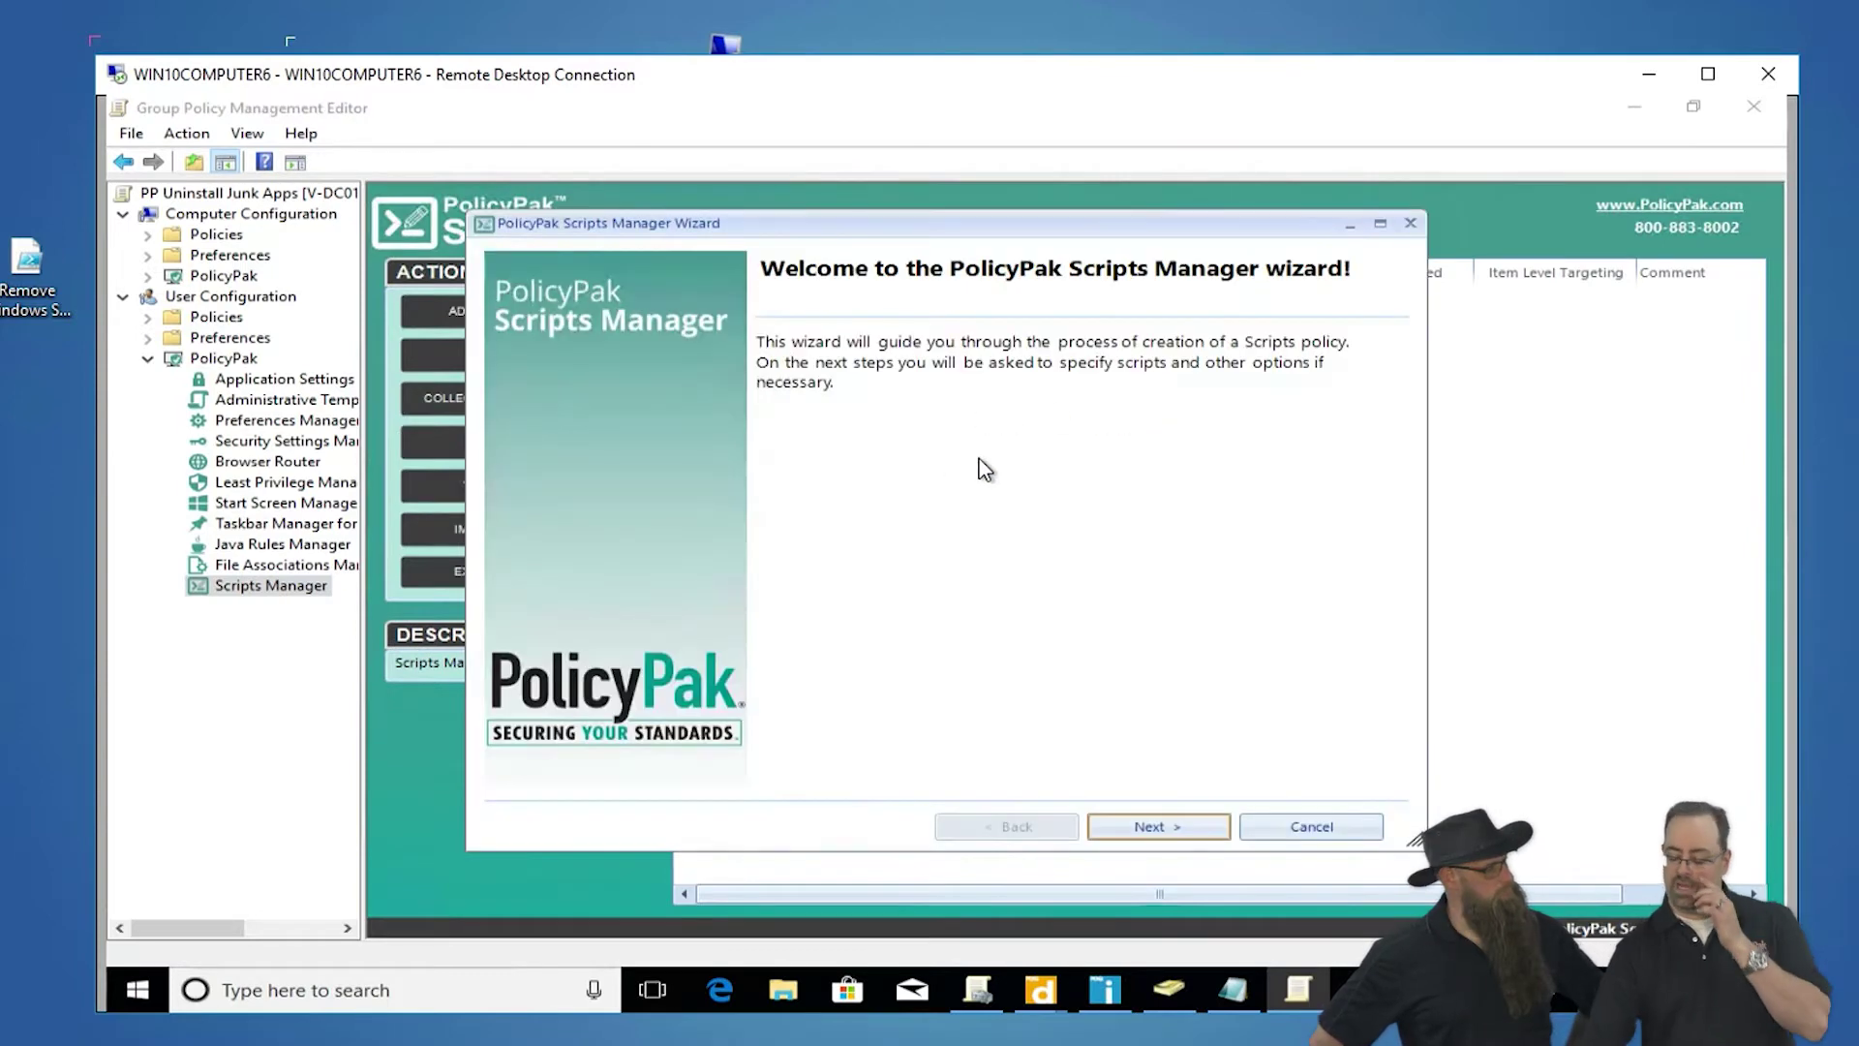
left_click(1145, 821)
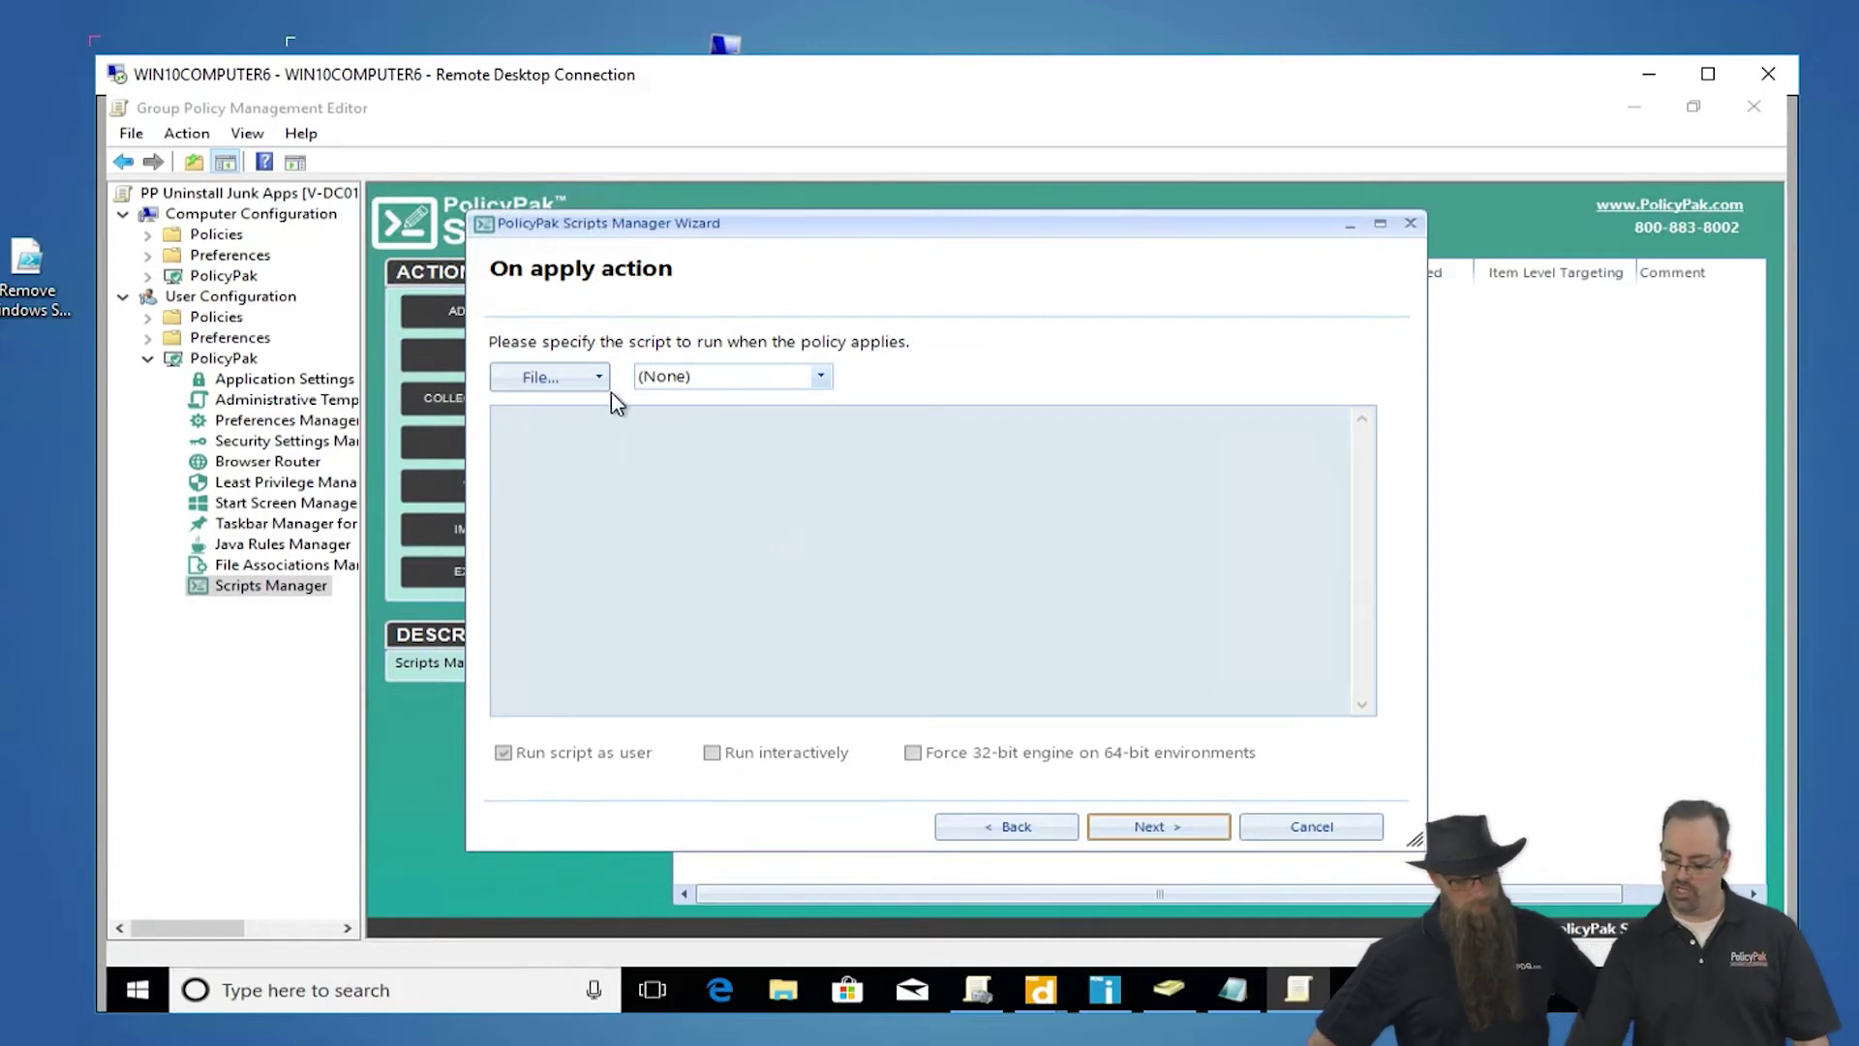
- Make the apply action a PowerShell script containing the pasted app-removal commands
left_click(819, 375)
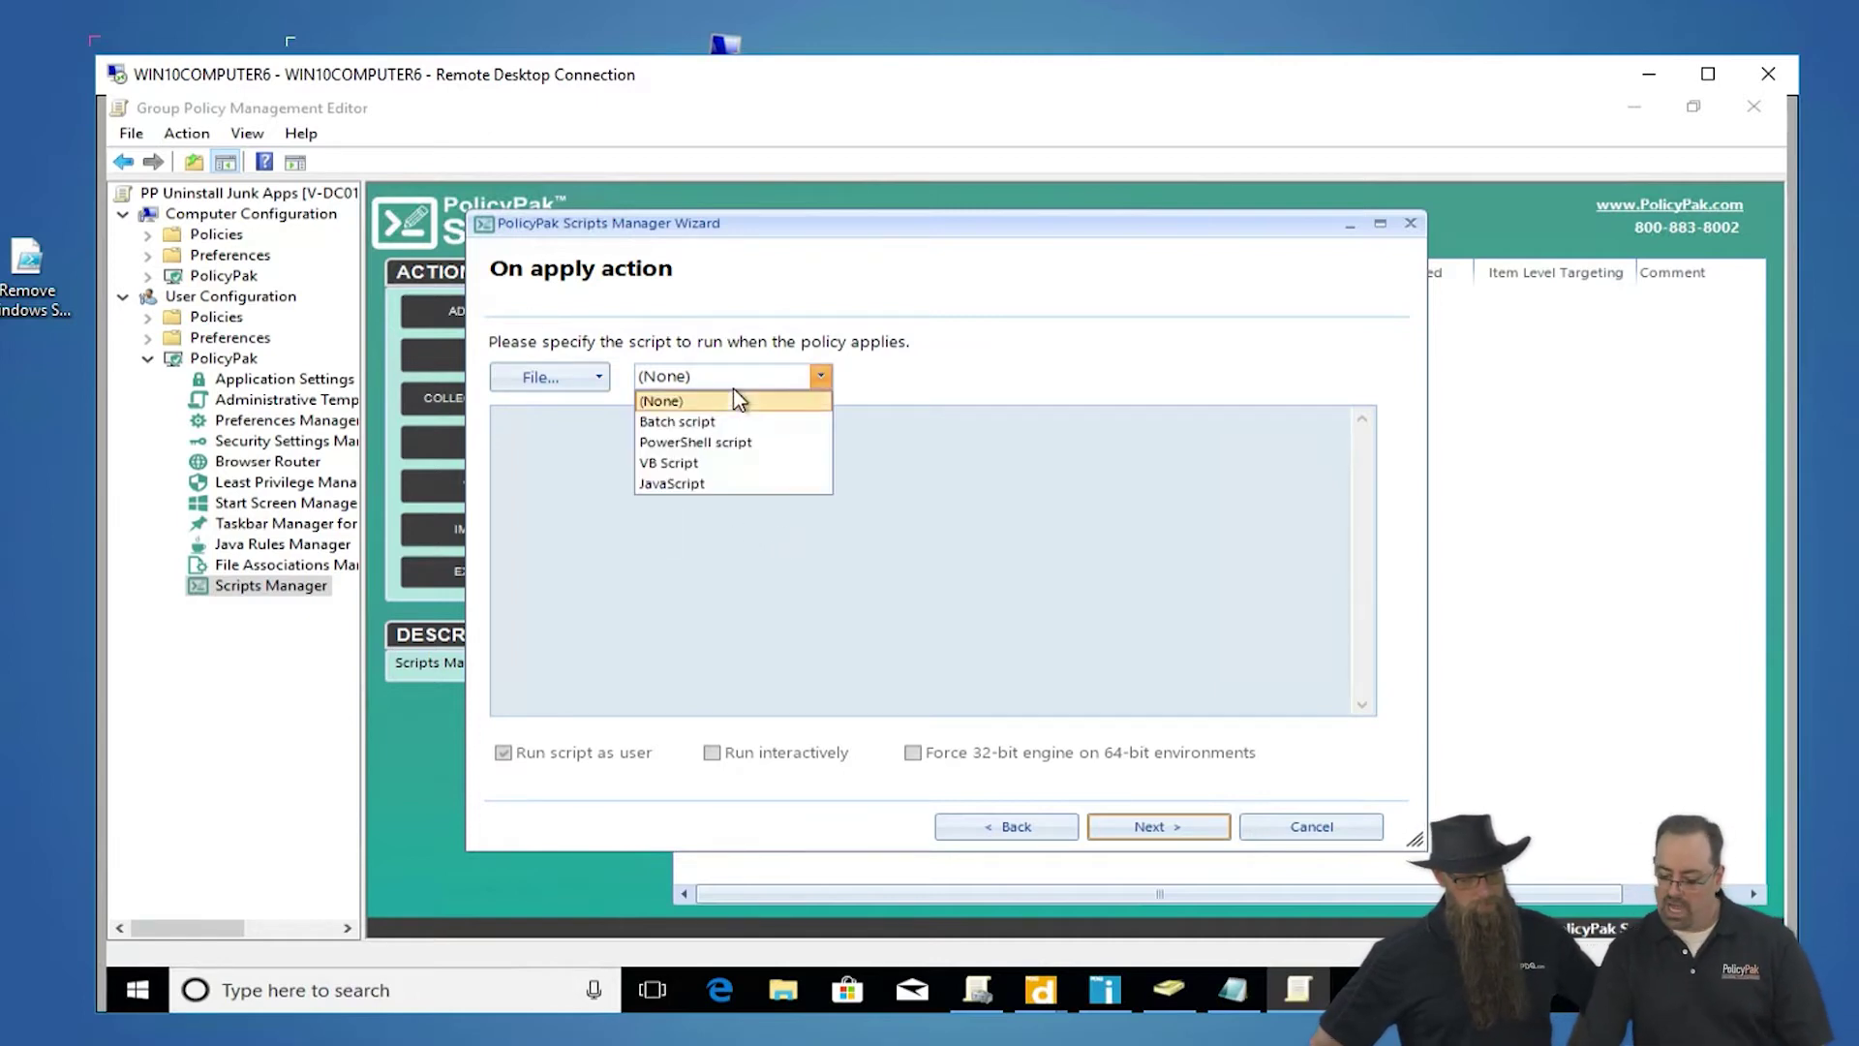
left_click(703, 441)
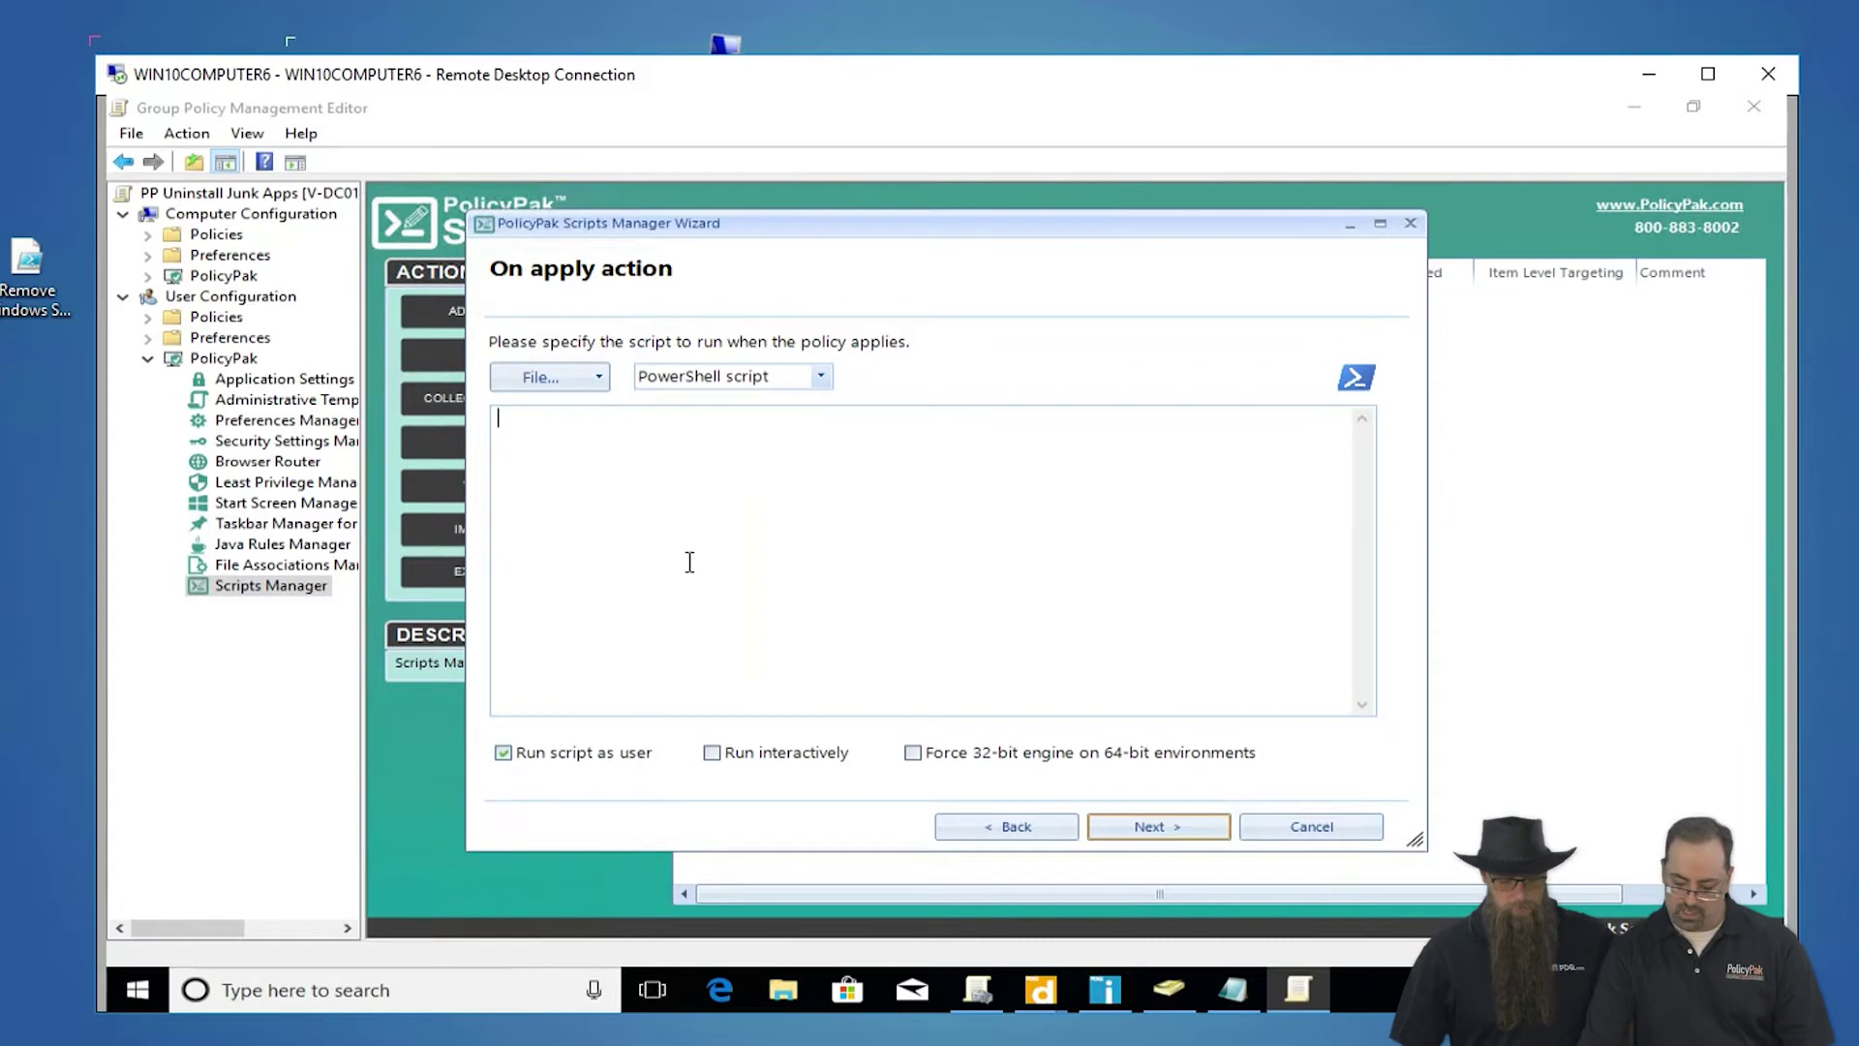
key("ctrl+v")
scroll(663, 597, "up", 3)
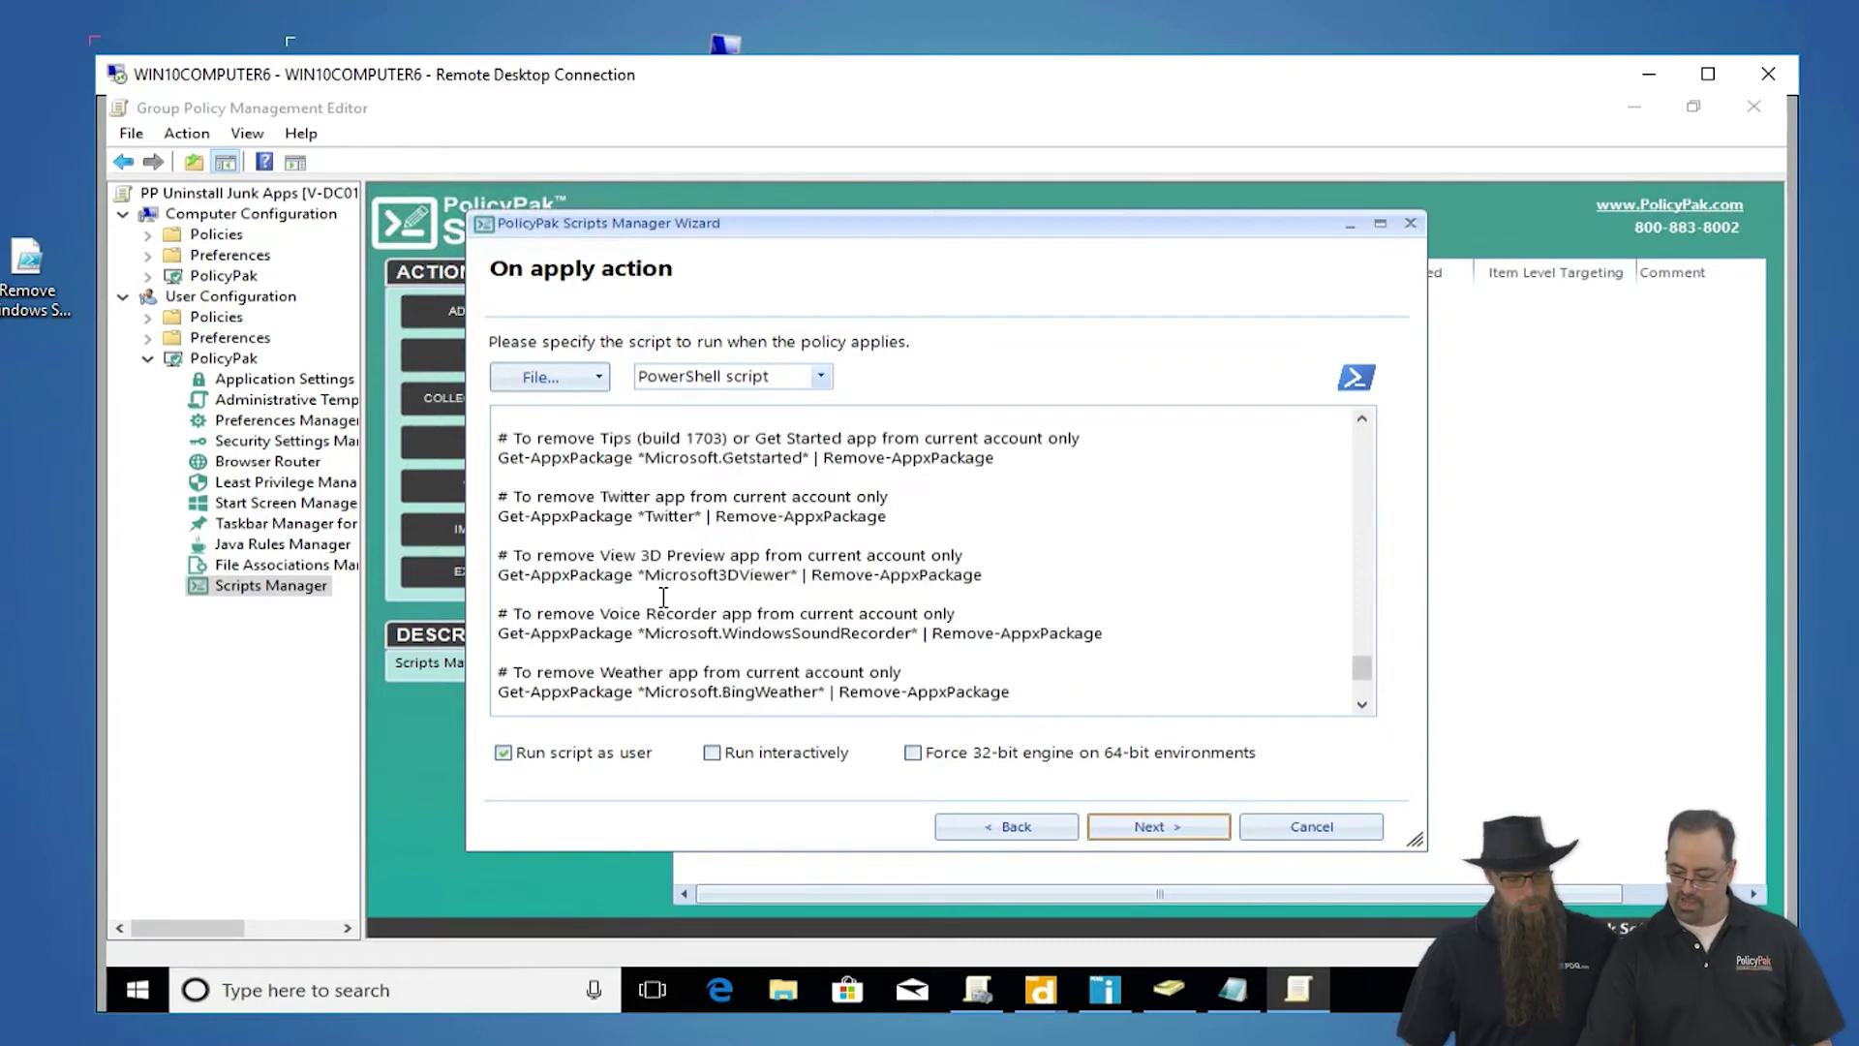
scroll(663, 598, "up", 20)
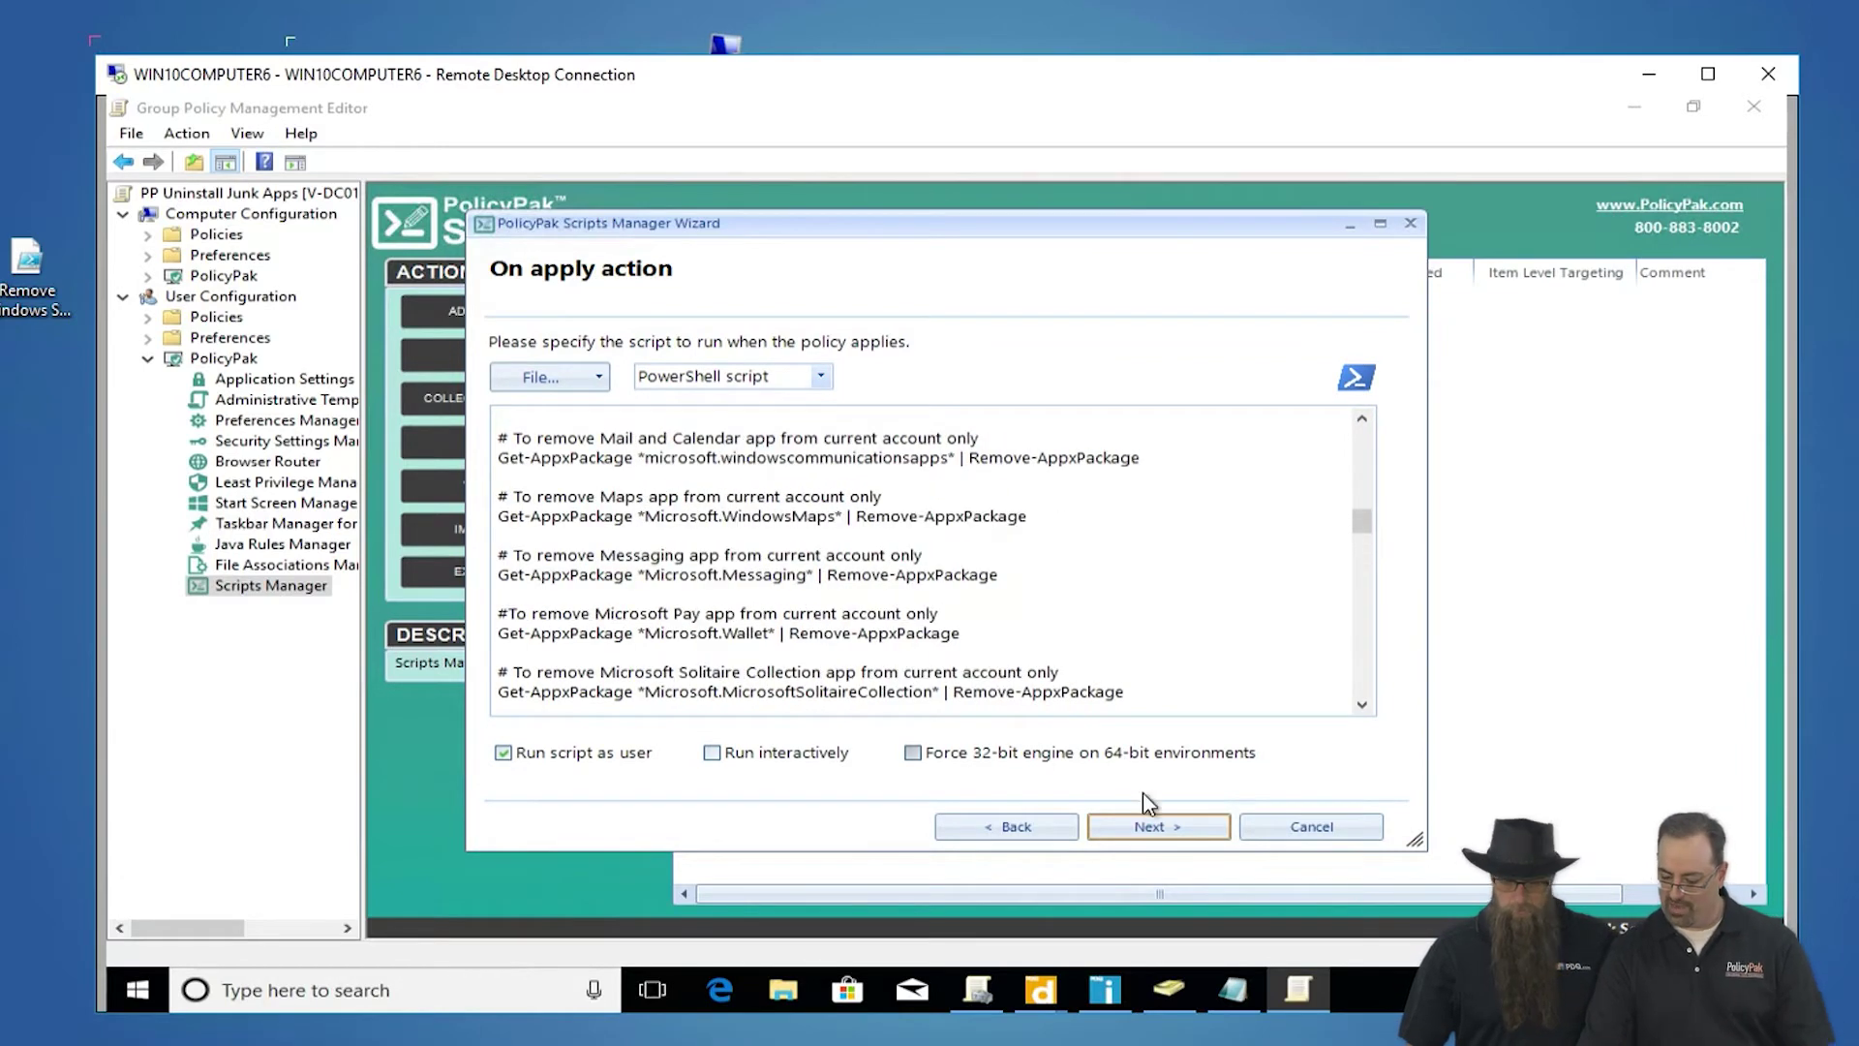
left_click(1160, 833)
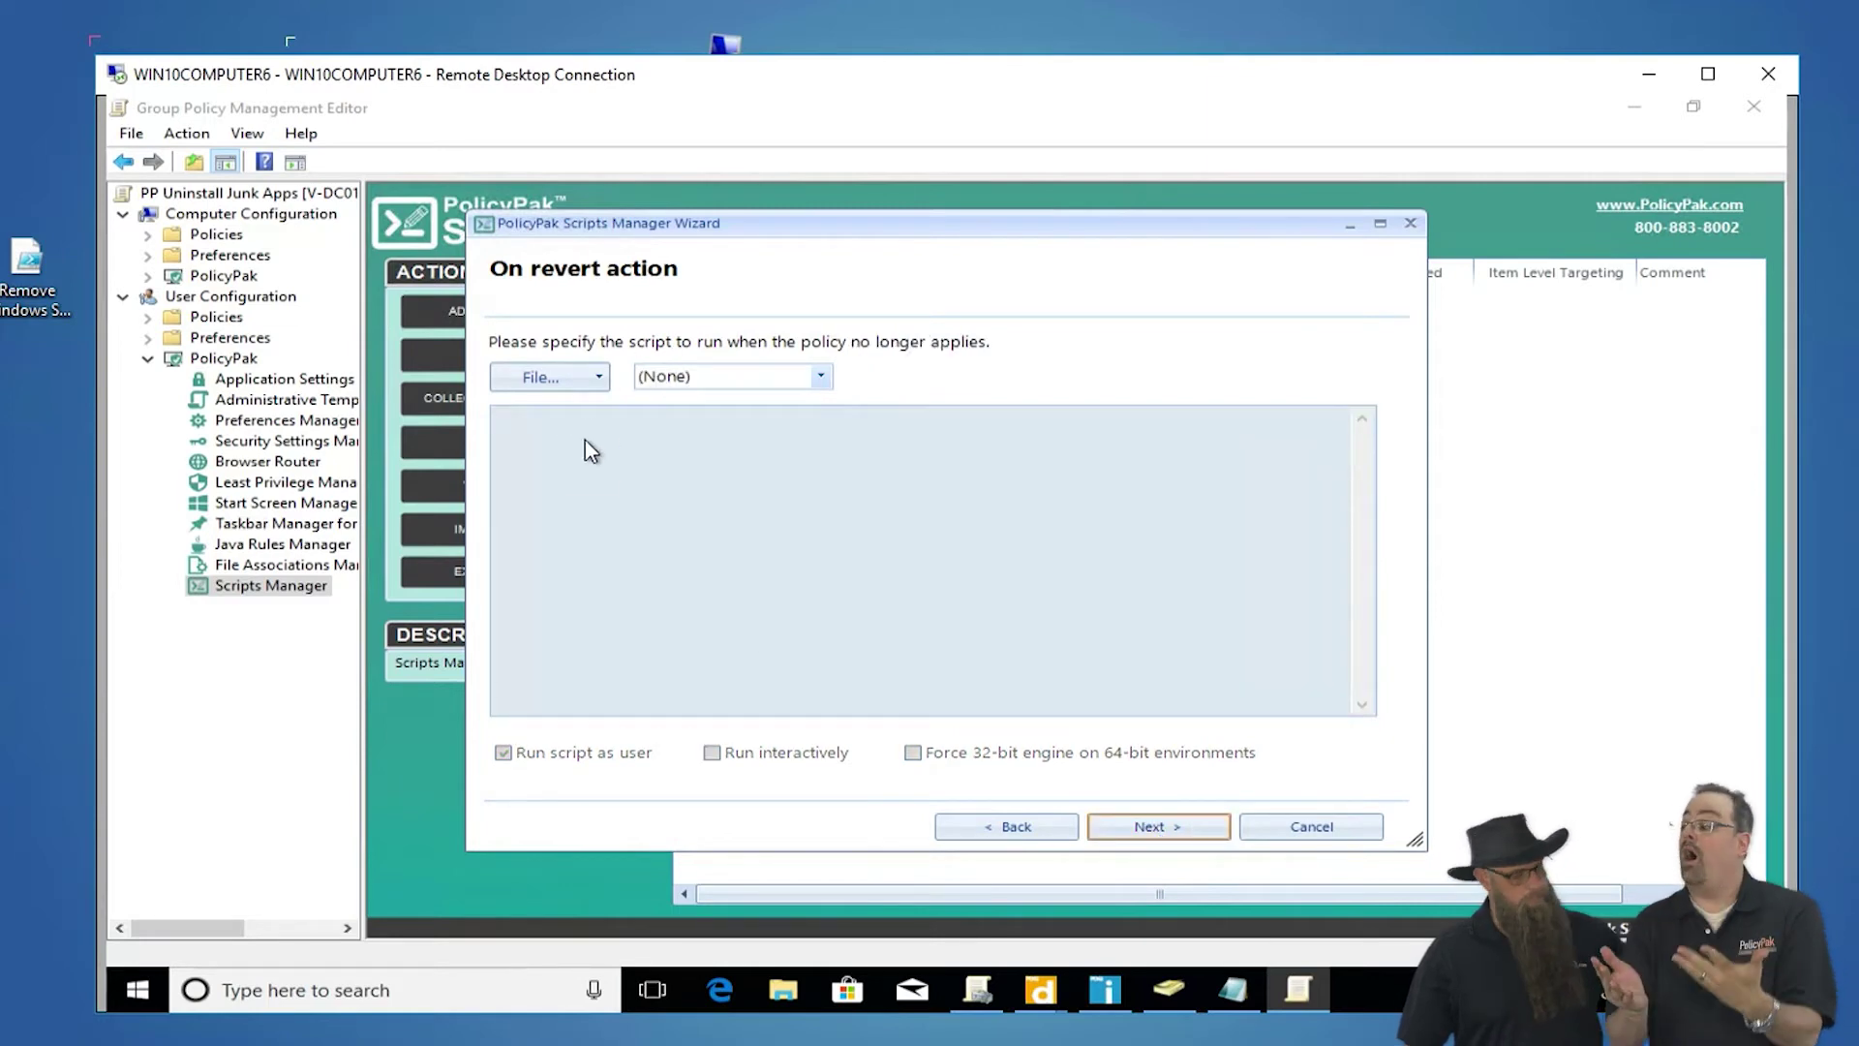
- Skip the revert script, keep run Once, and save the policy as 'remove junk apps'
left_click(1142, 829)
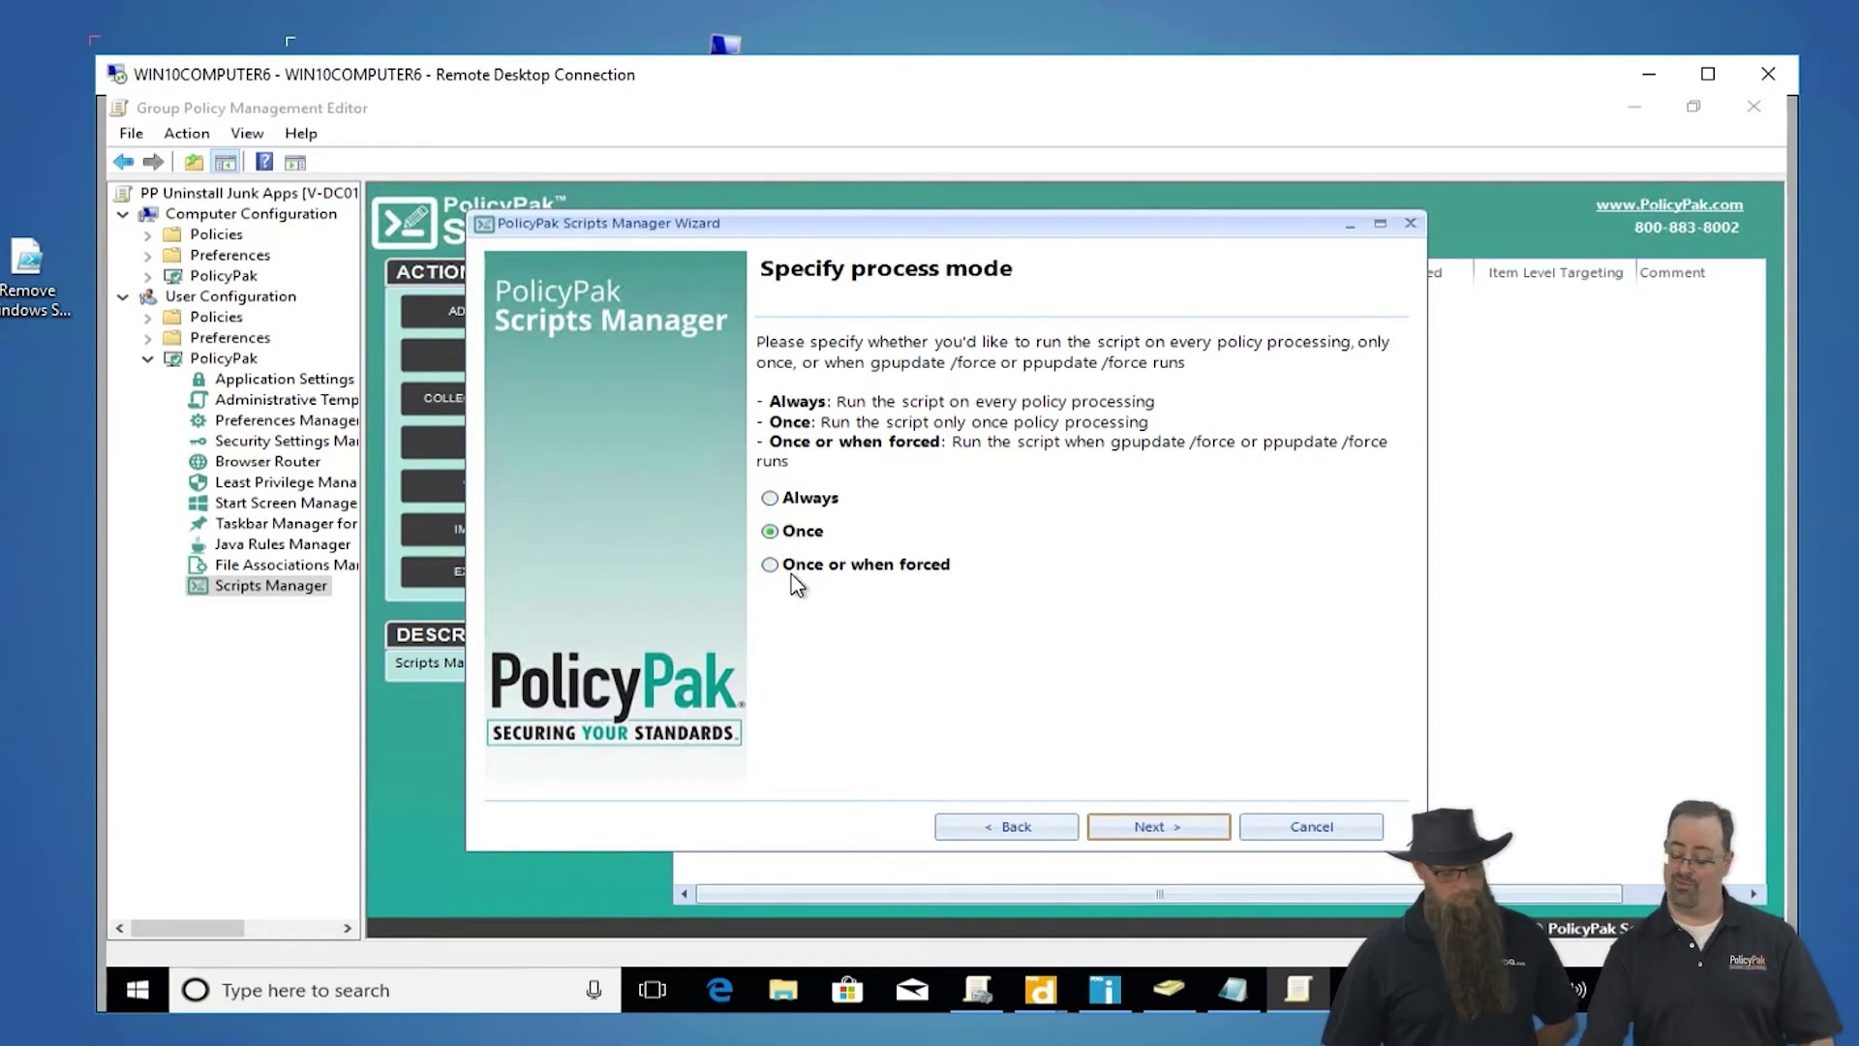
left_click(1159, 826)
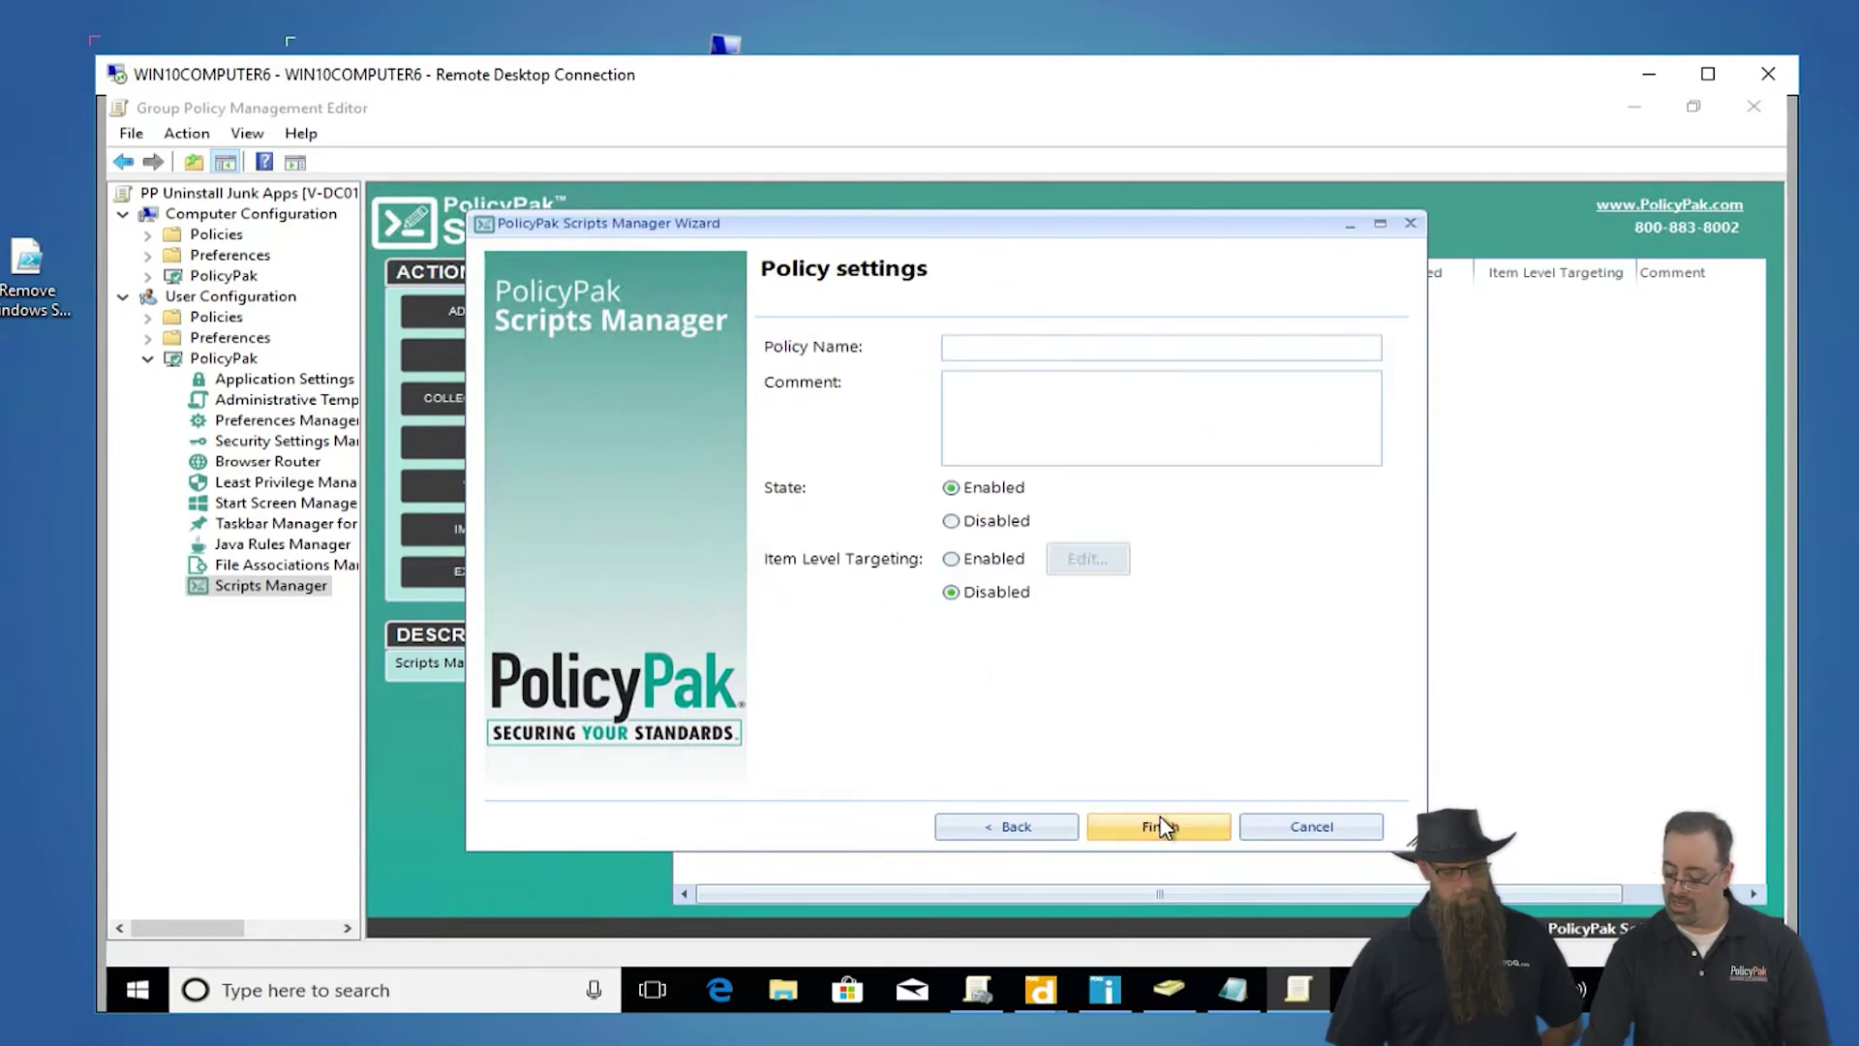
left_click(989, 351)
type("remove junk apps")
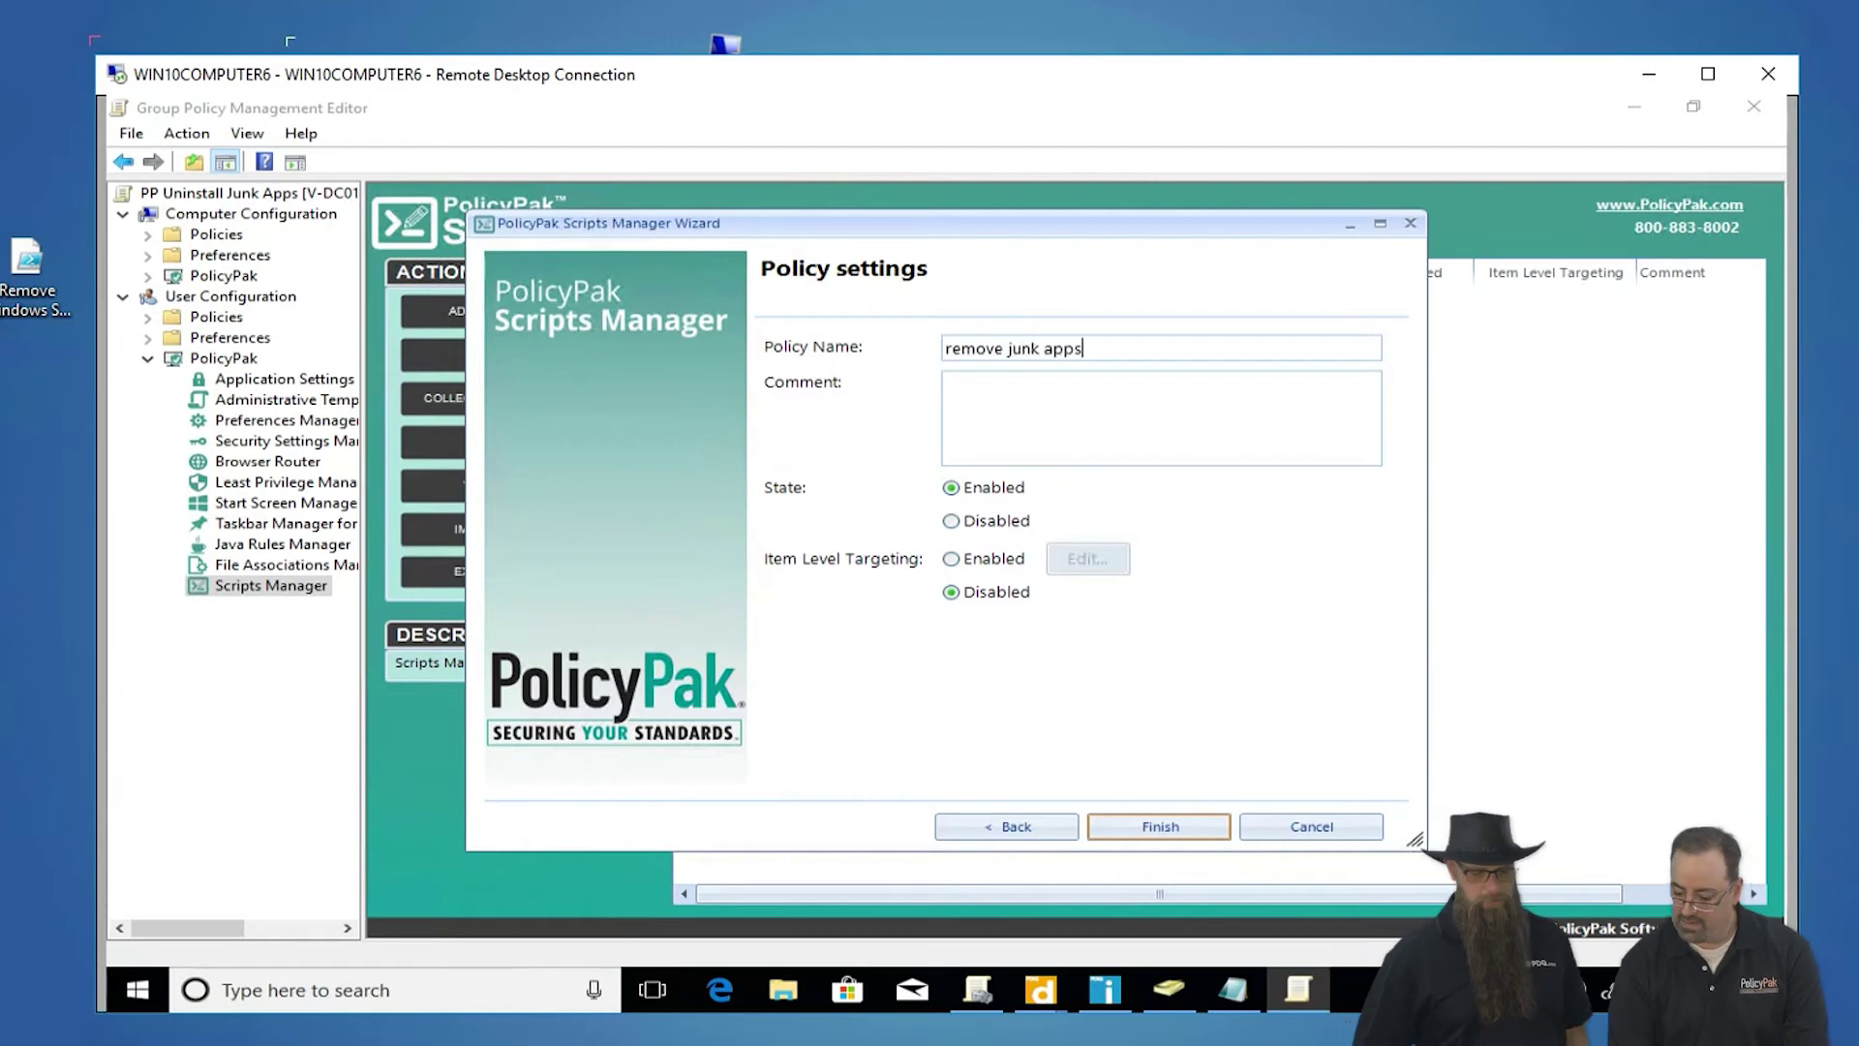
key("Return")
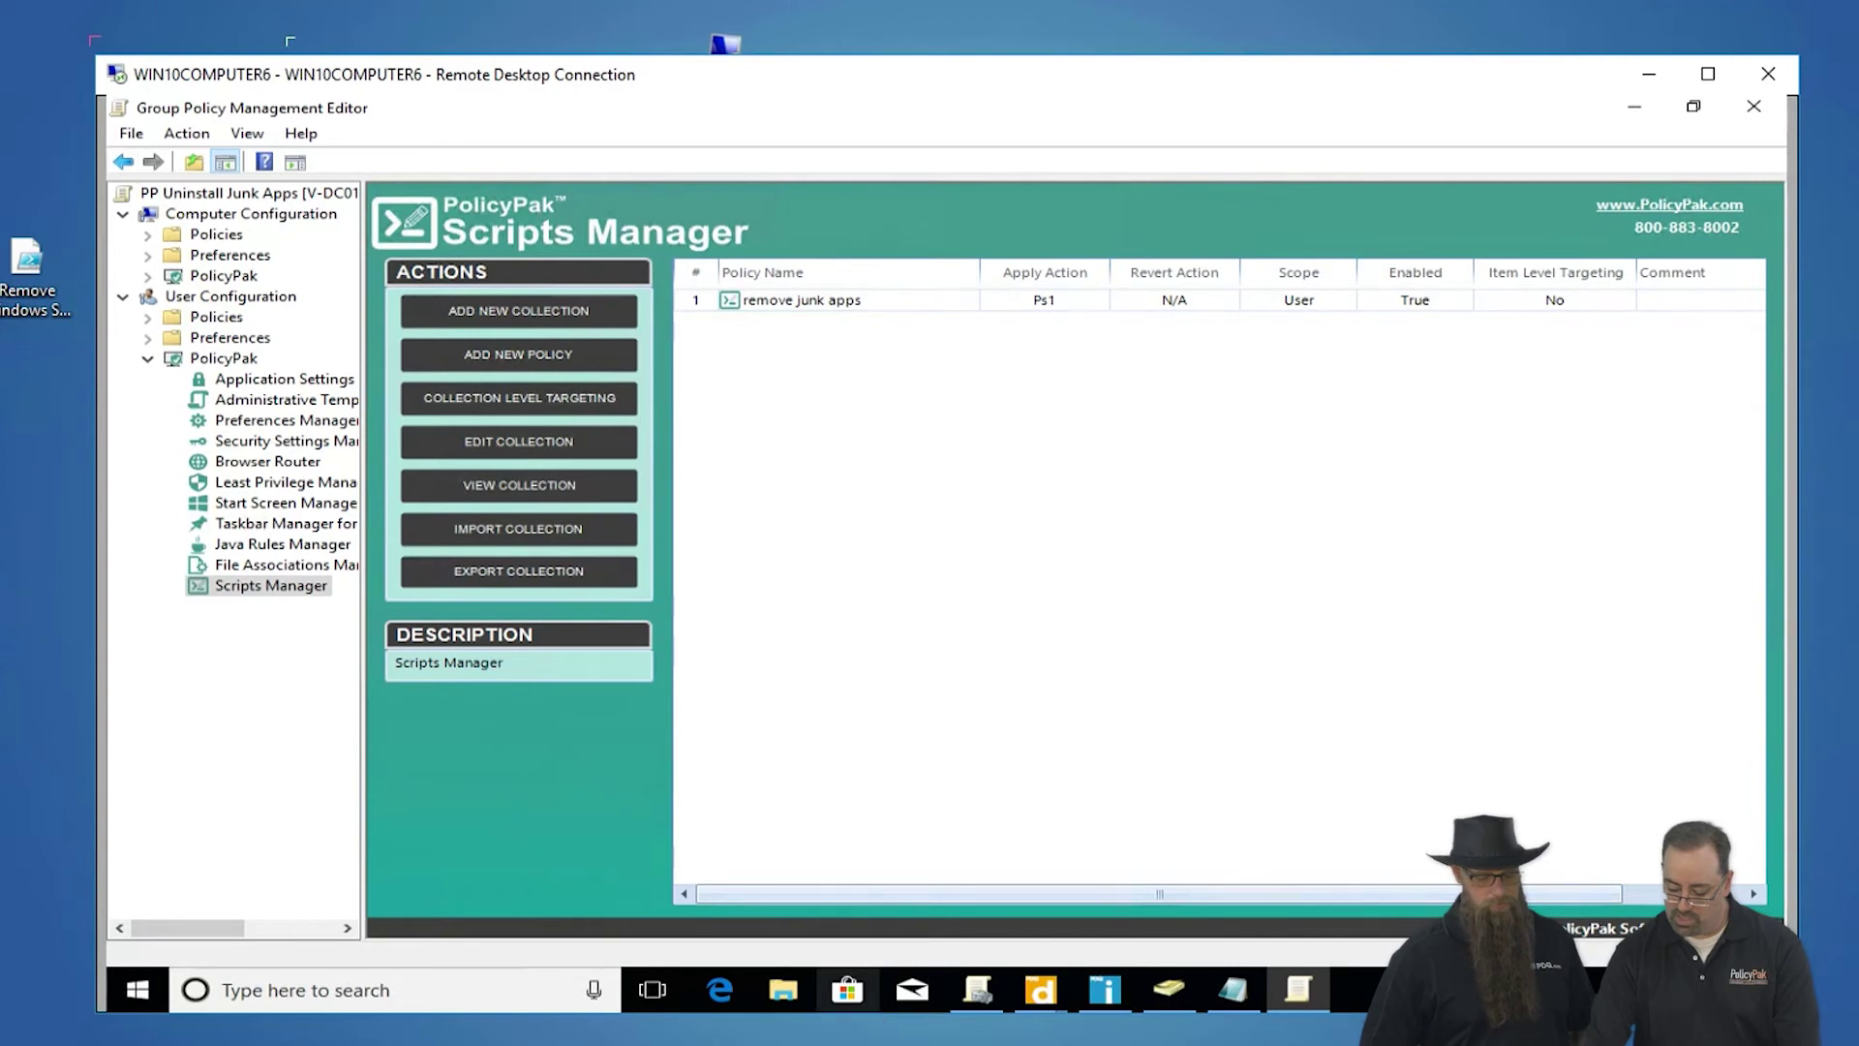
key("alt+Tab")
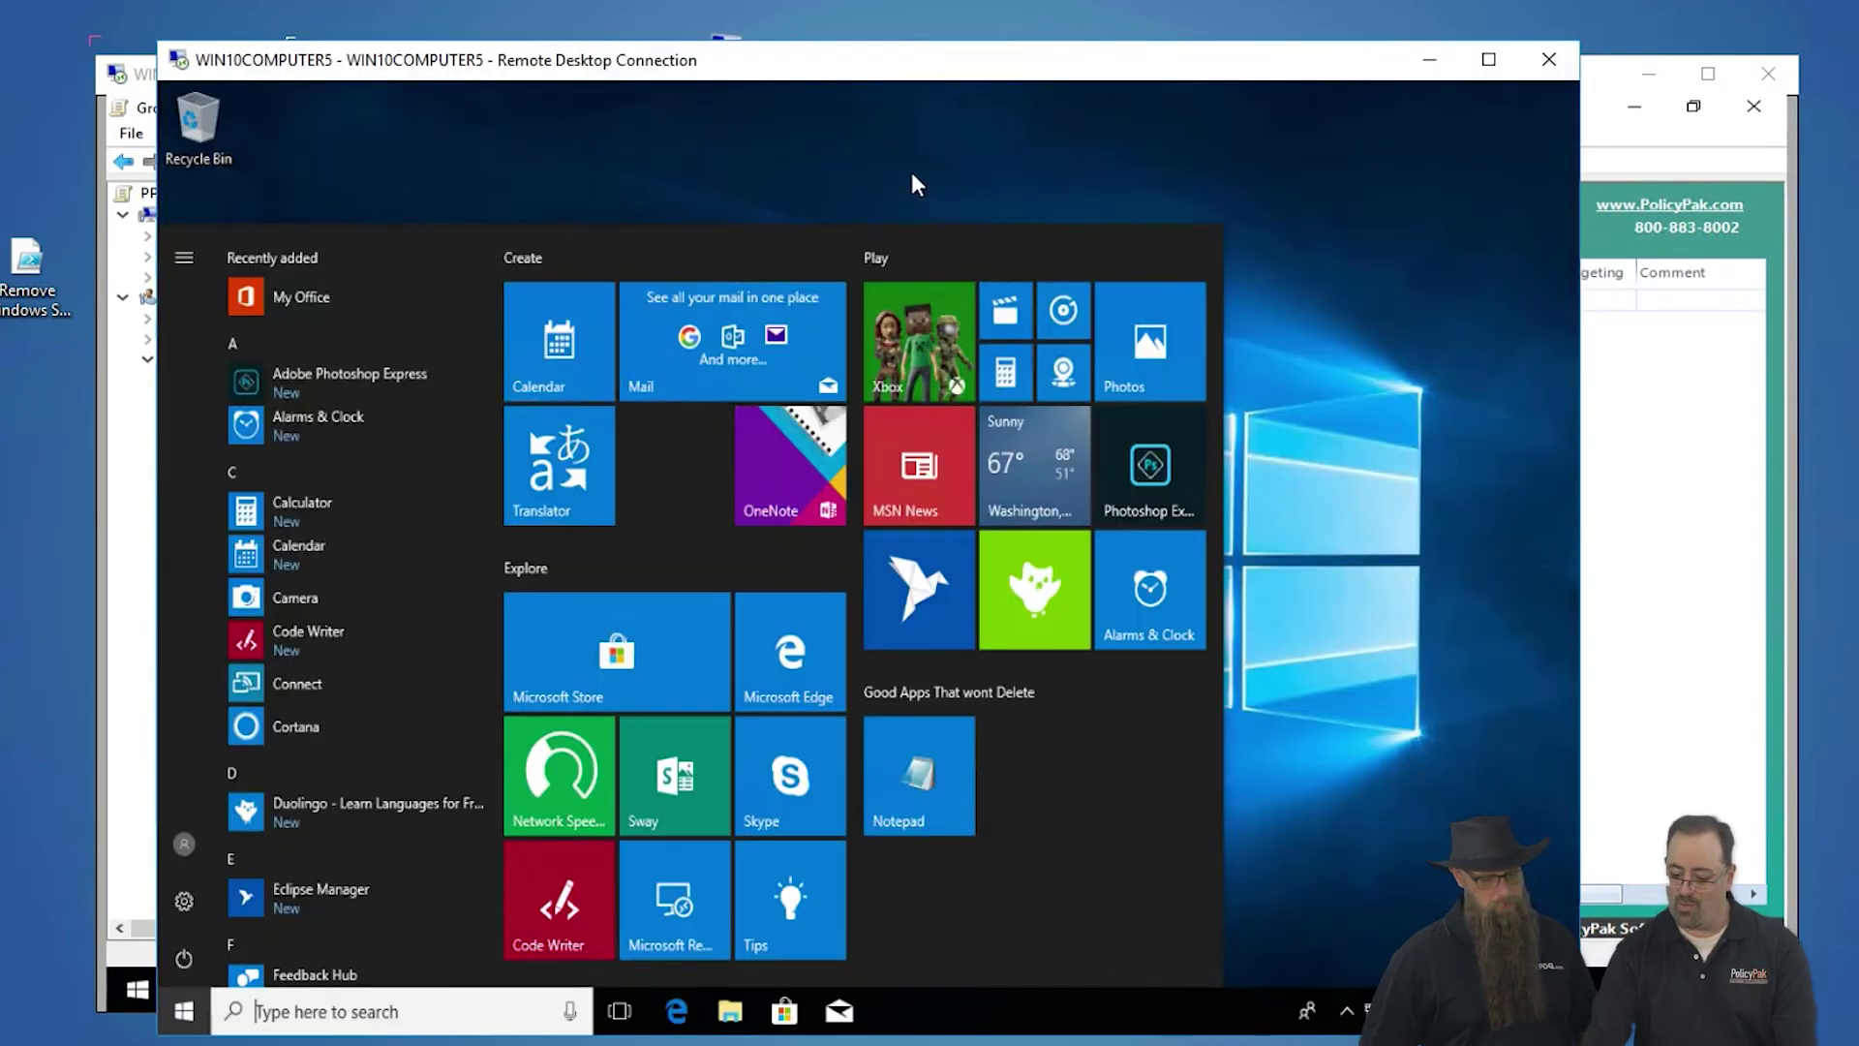
- Launch Command Prompt on WIN10COMPUTER5 by searching 'cmd' in the Start menu
left_click(913, 176)
left_click(184, 1011)
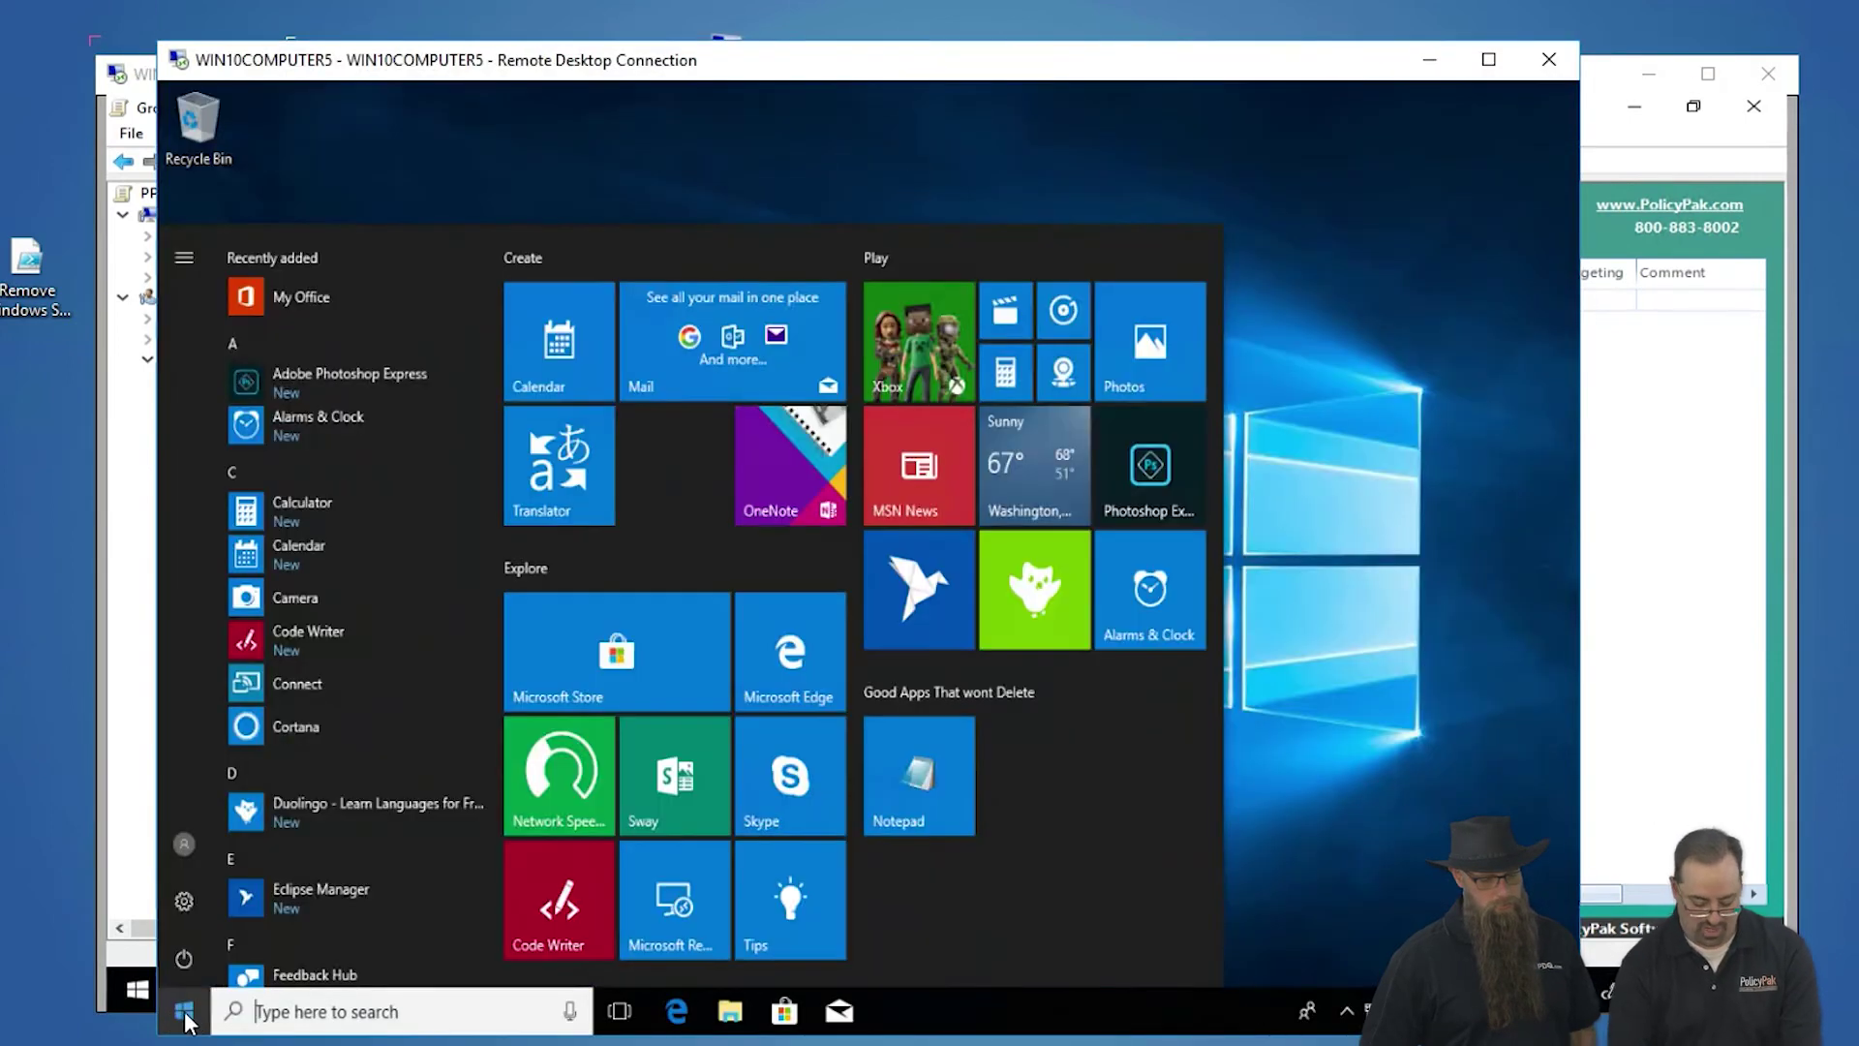
type("cmd")
key("Return")
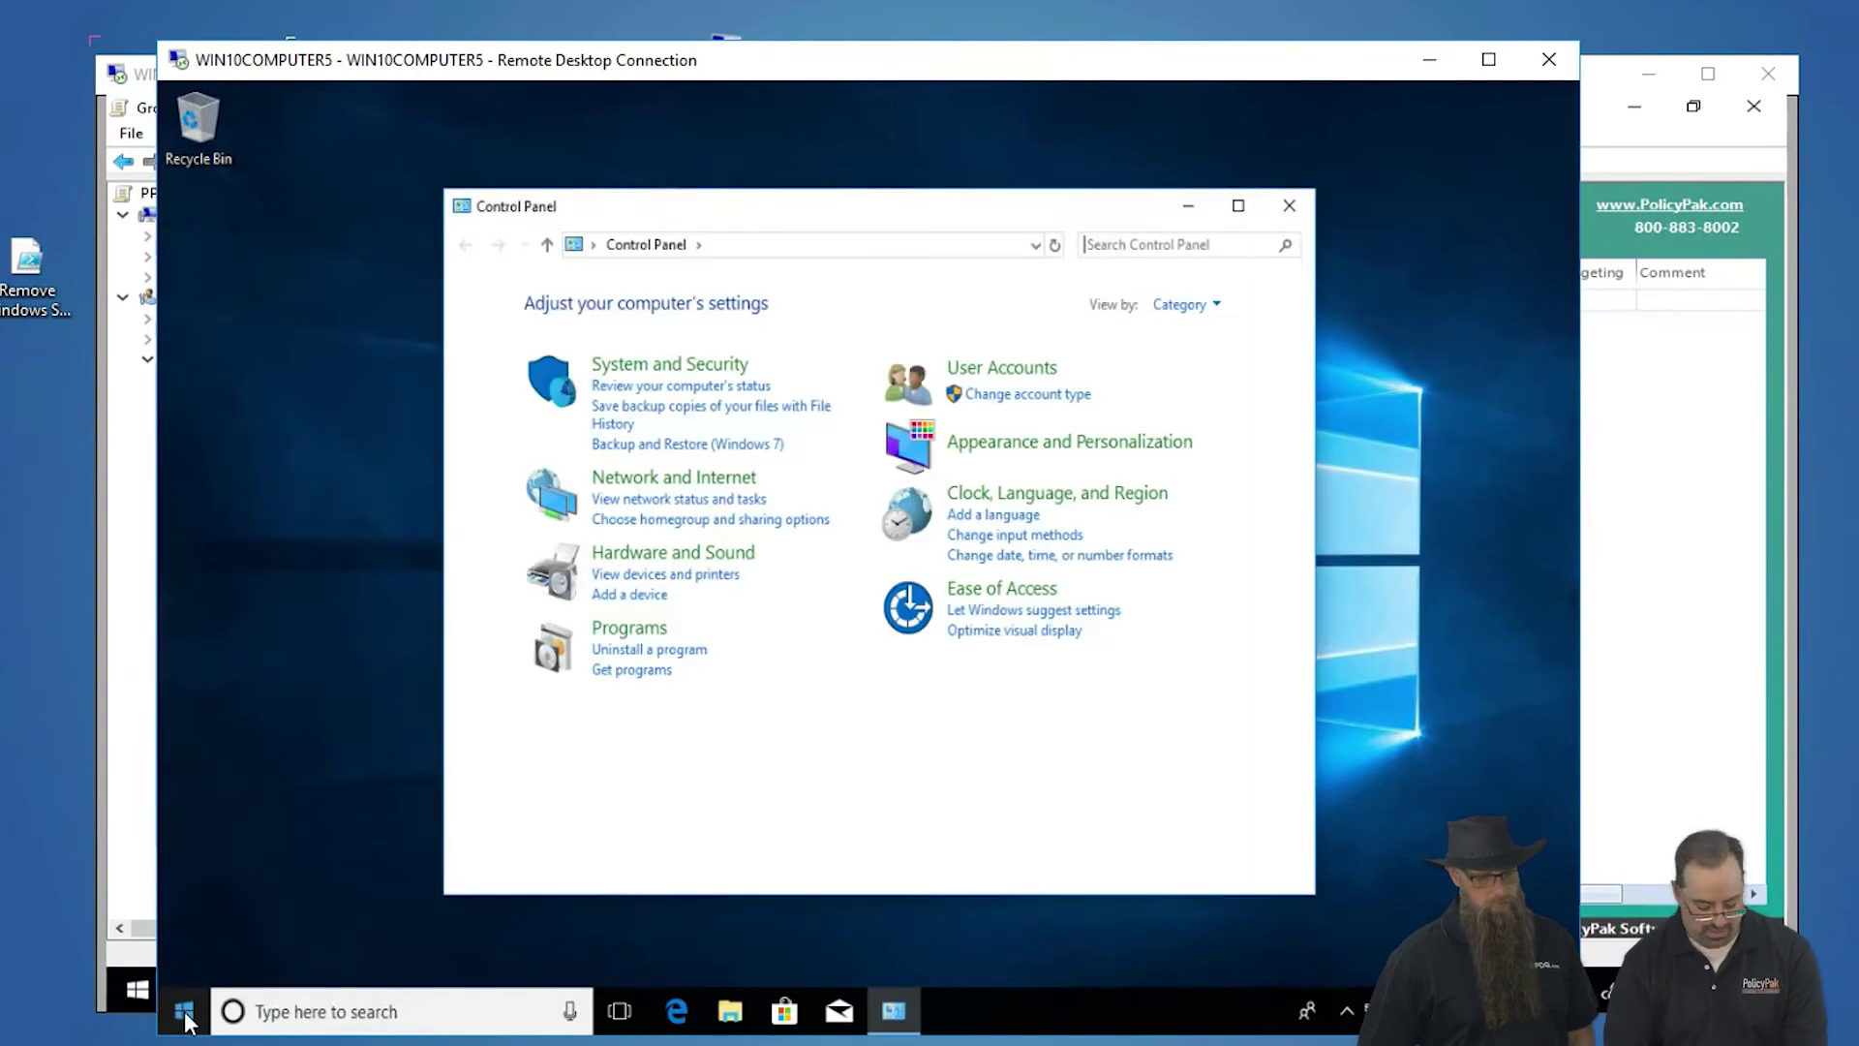
left_click(184, 1011)
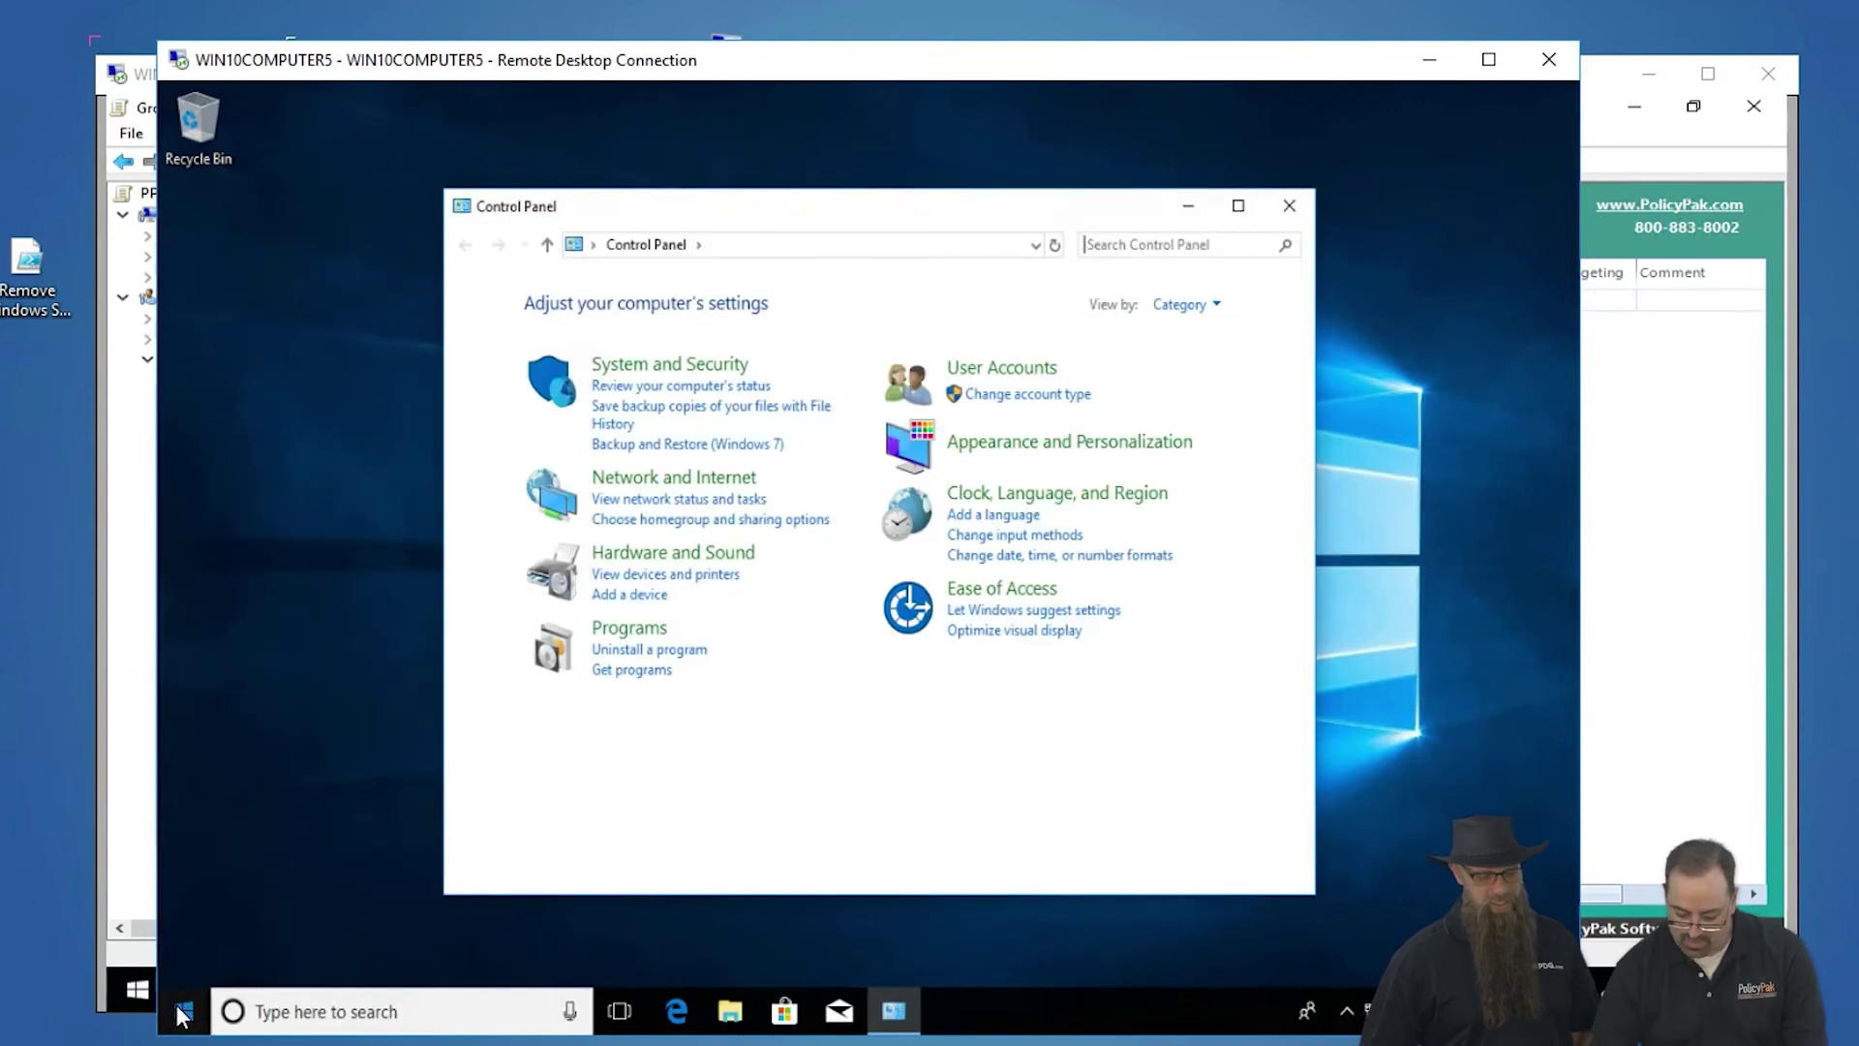
type("cmd")
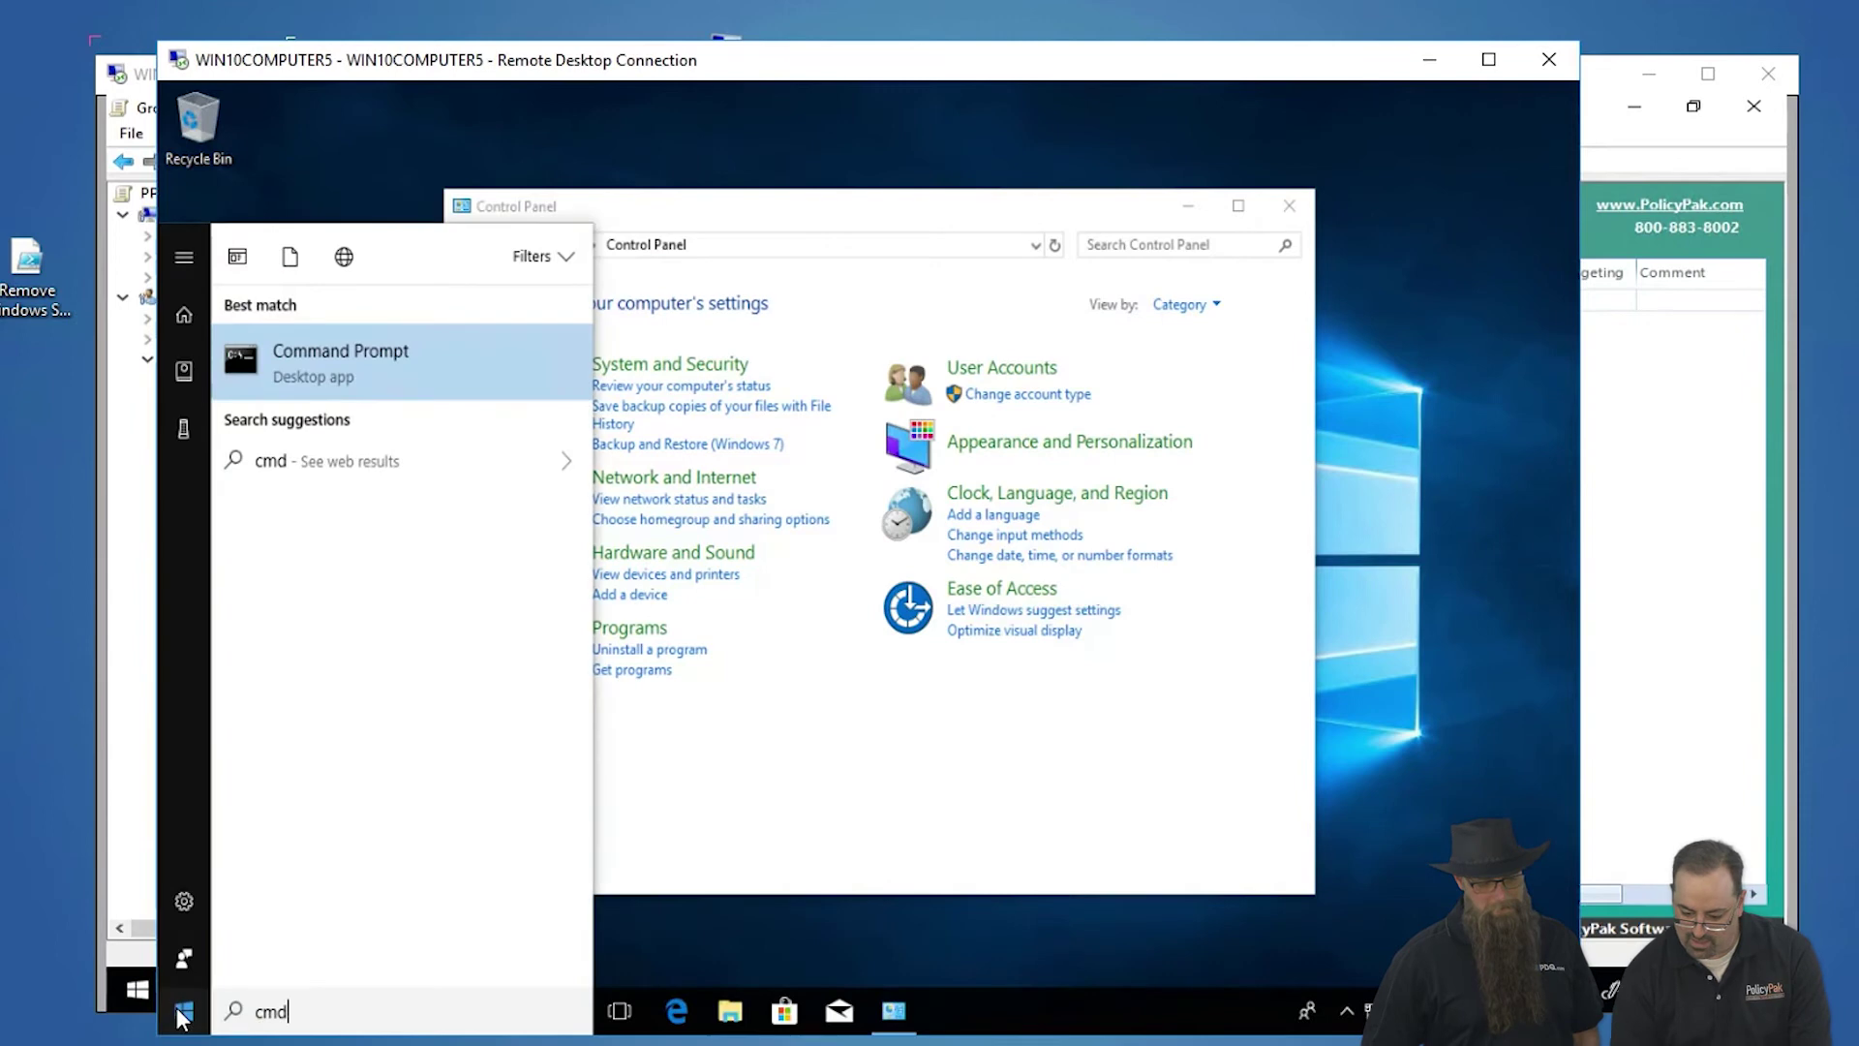
key("Return")
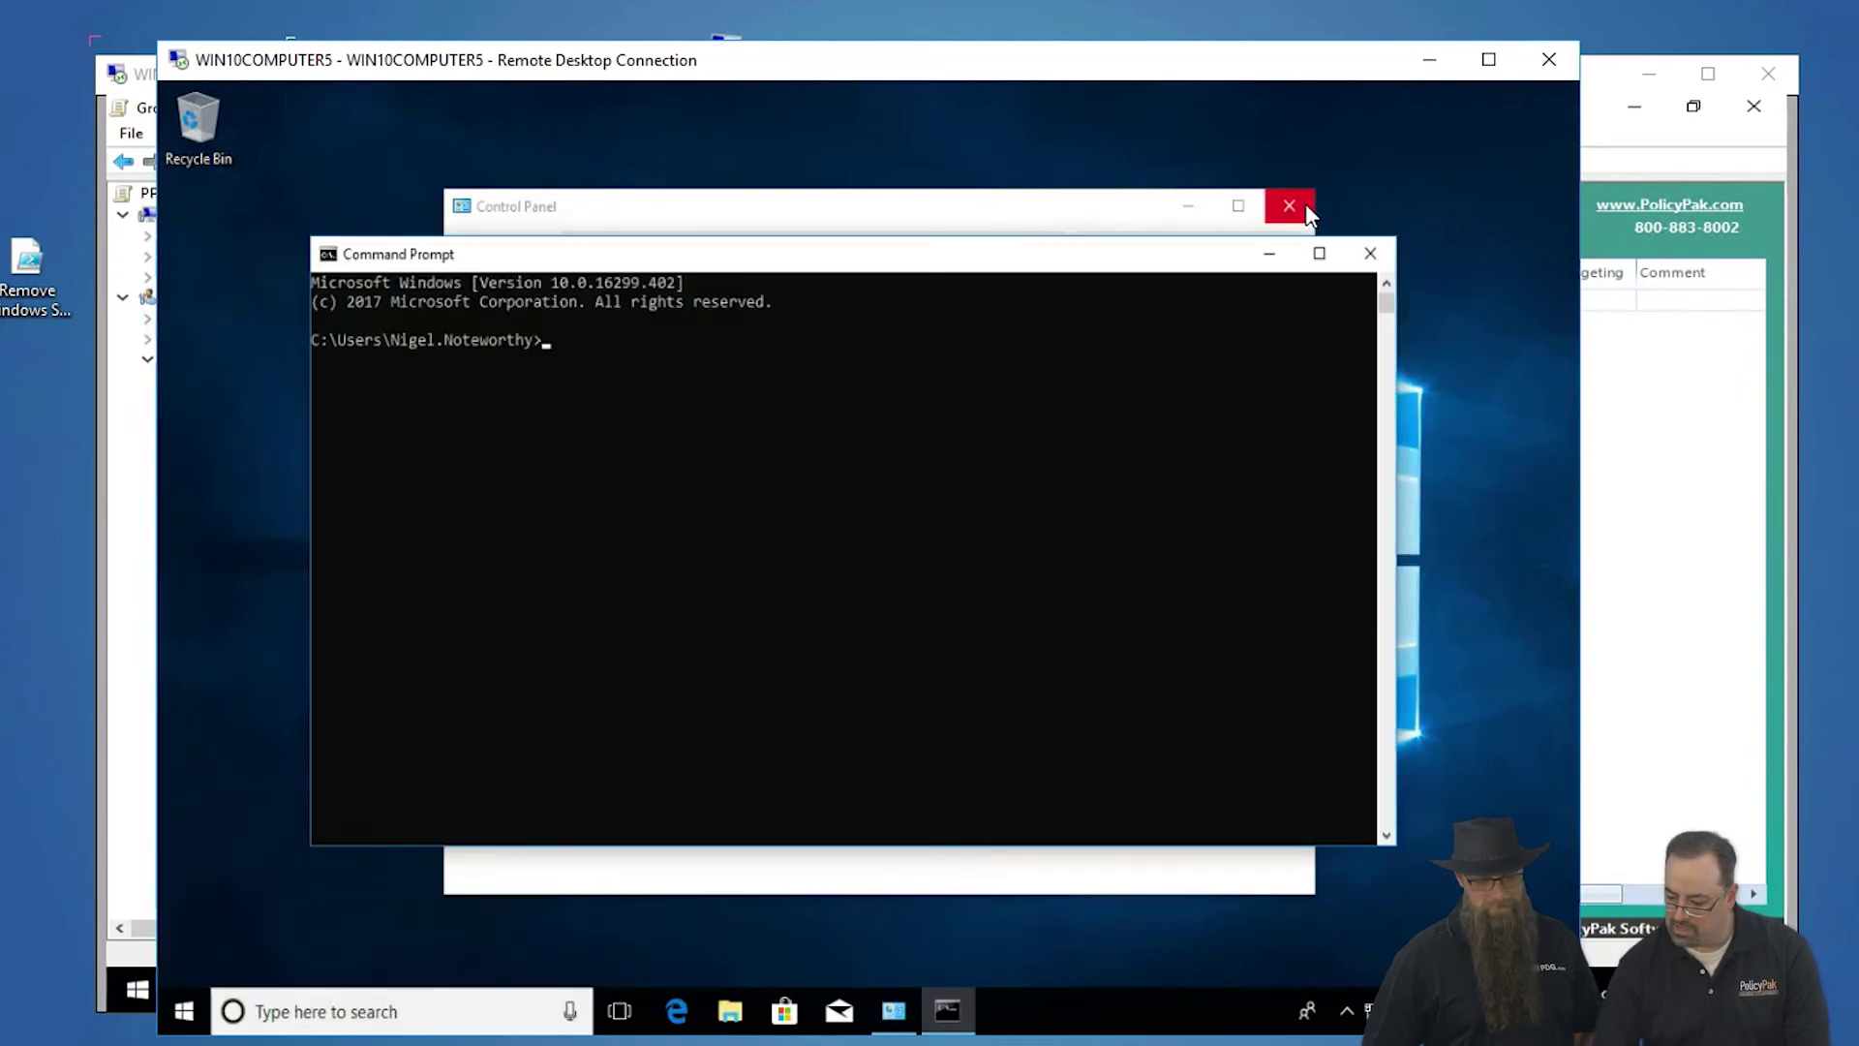
- Close the stray Control Panel window and run gpupdate /force in Command Prompt
left_click(1288, 205)
left_click(951, 520)
type("gpupdate /force")
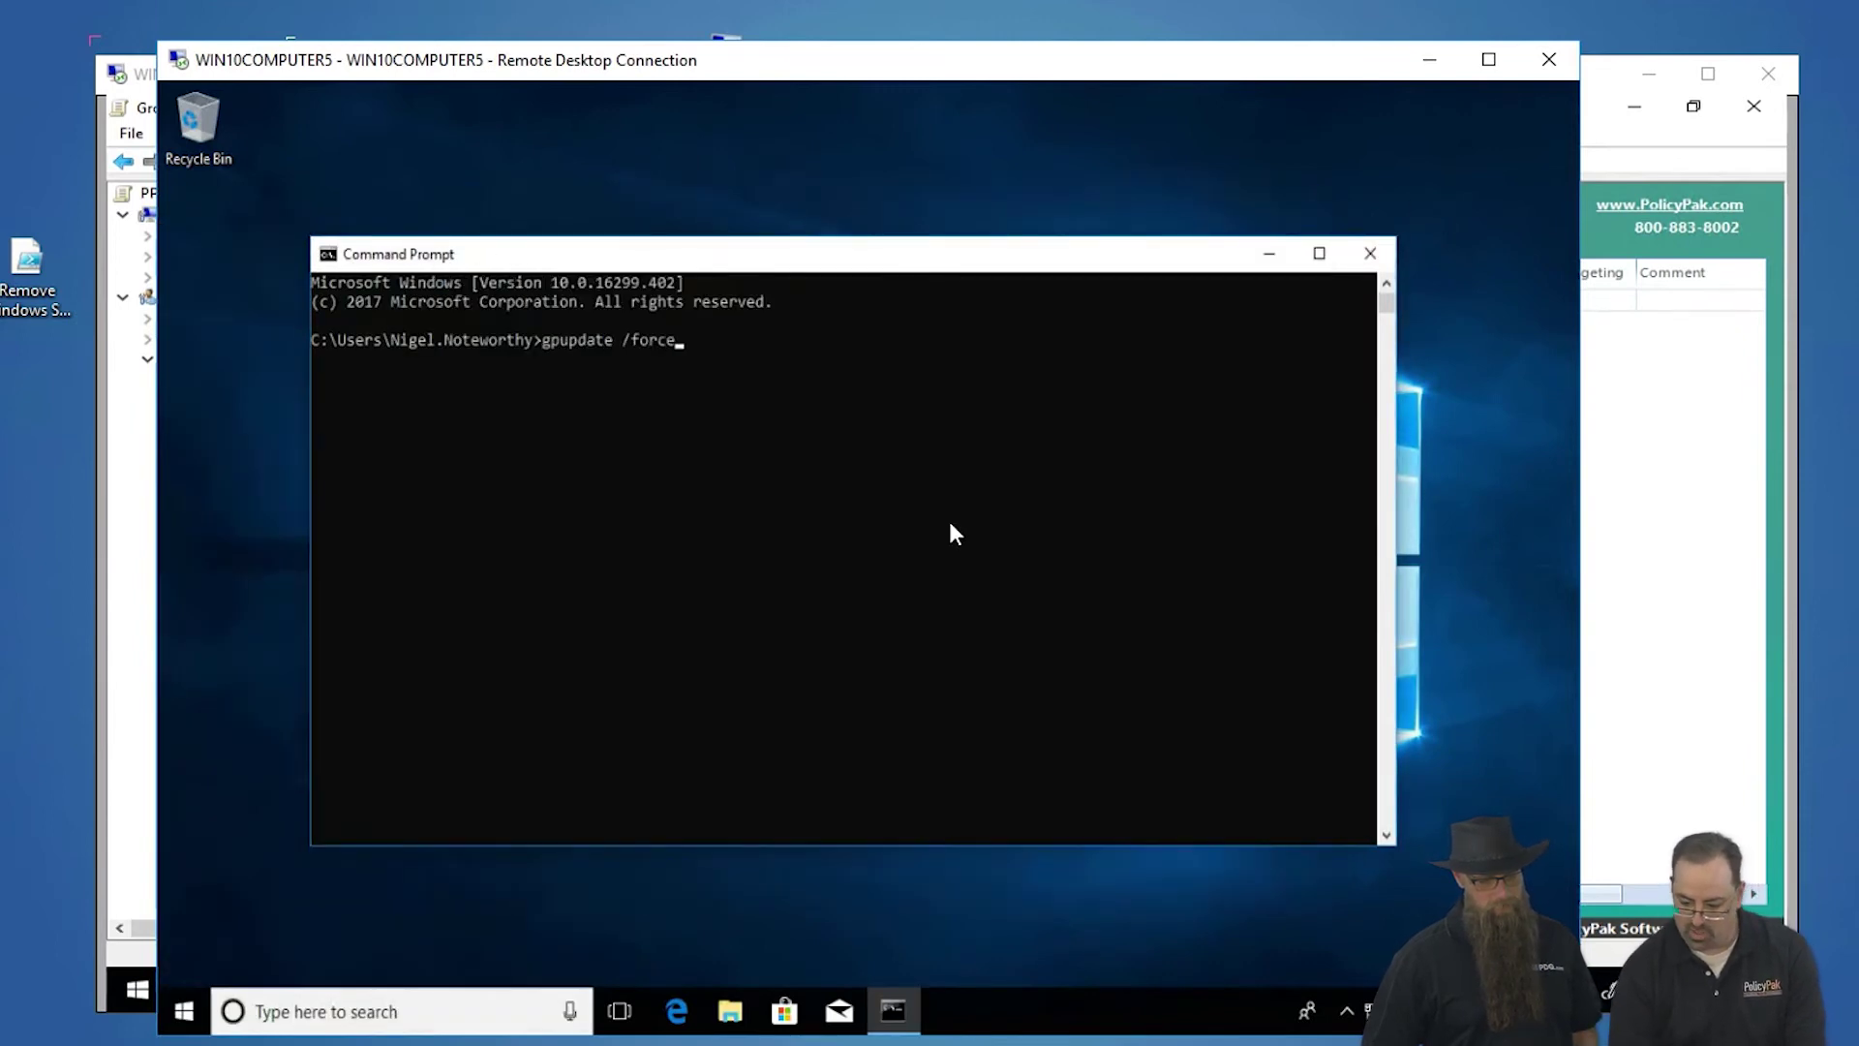
key("Return")
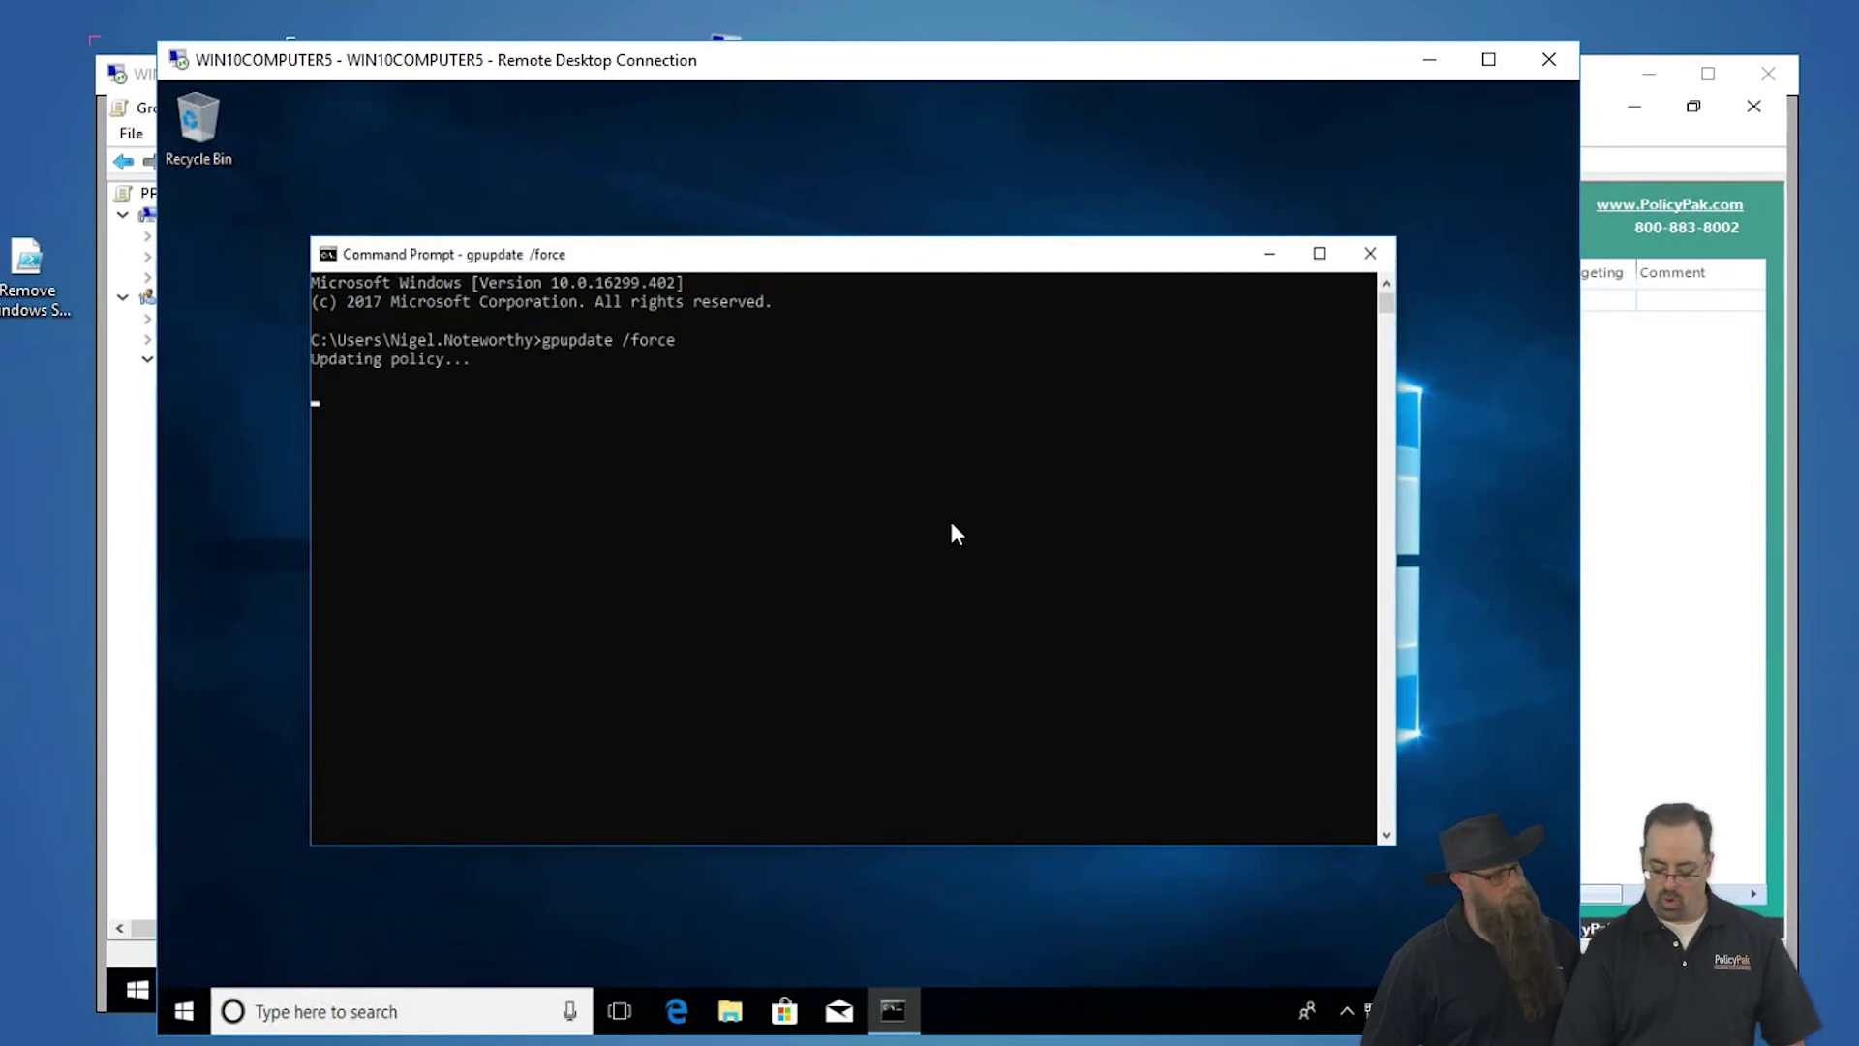
- Open the Start menu to check whether Mail, Calendar and Alarms & Clock are gone
left_click(185, 1012)
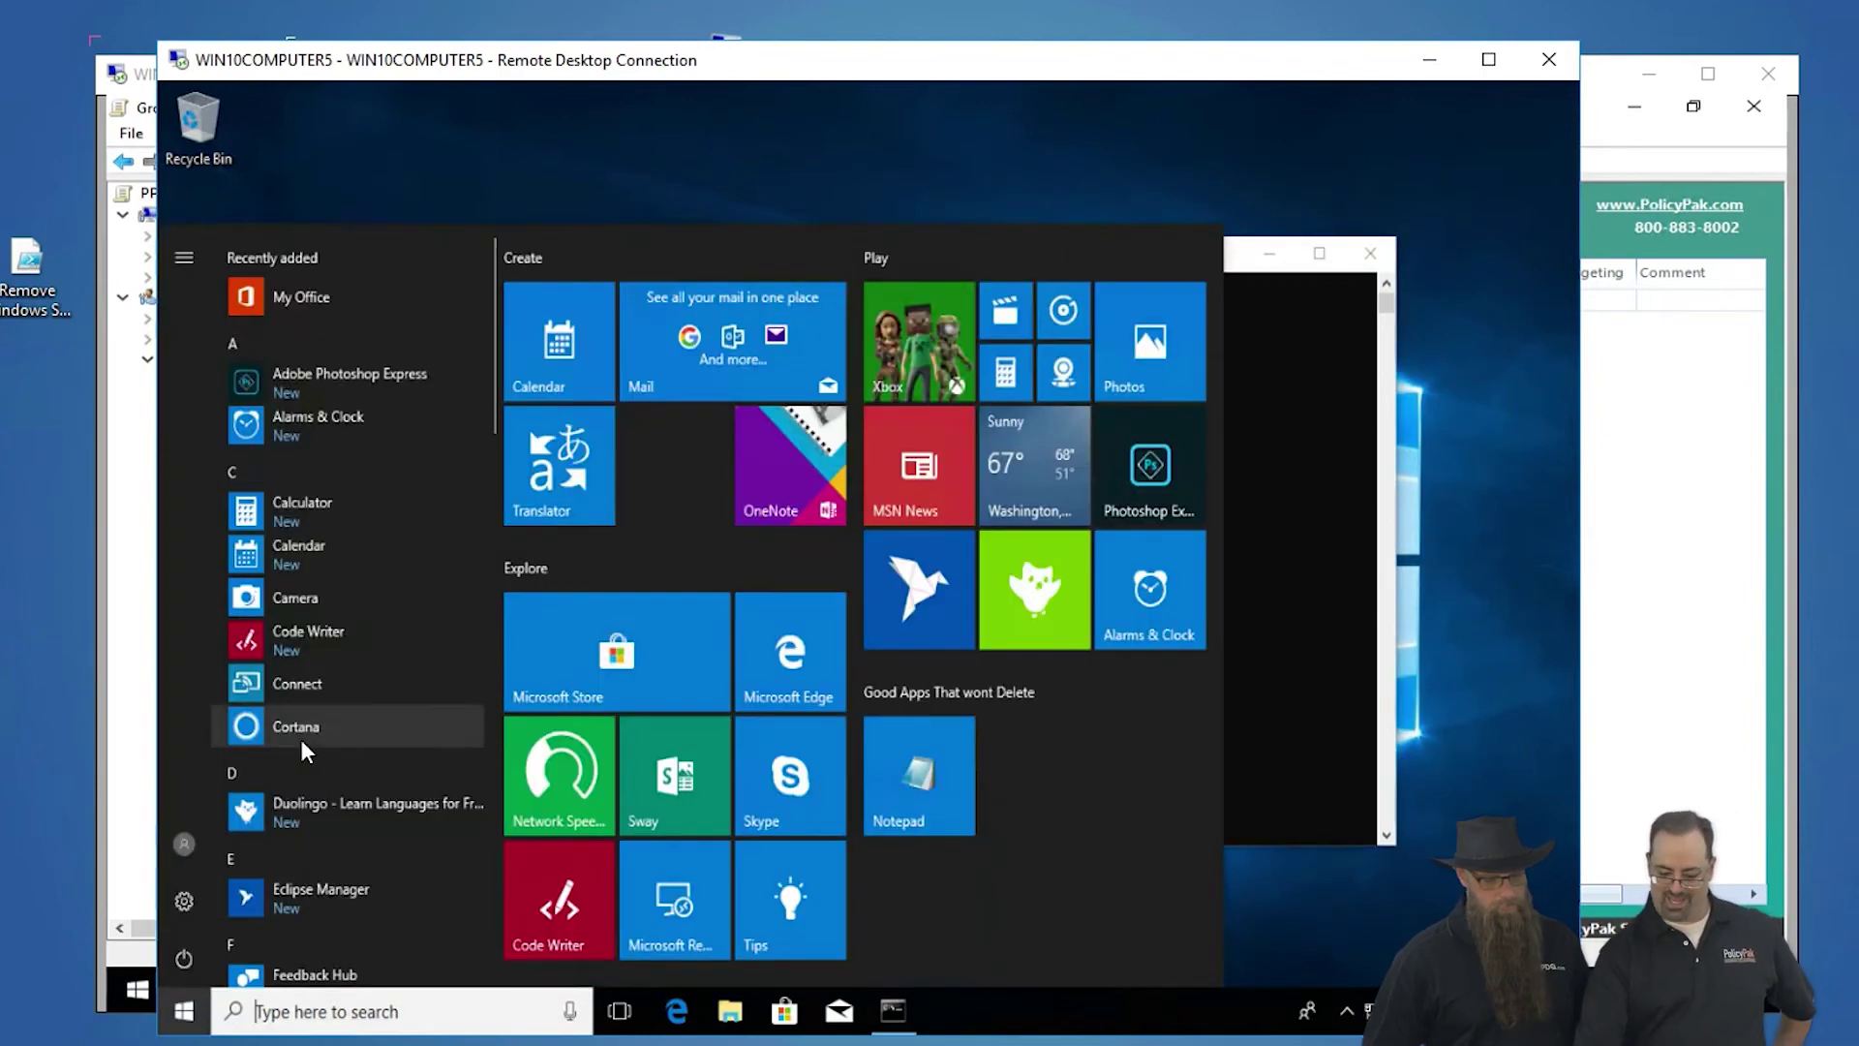